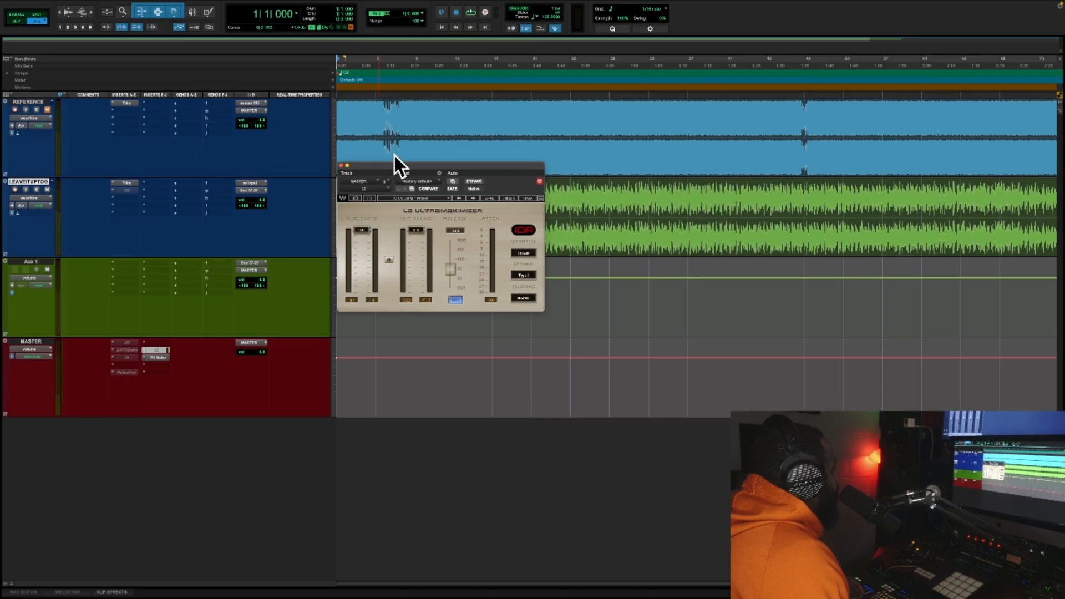
Select the REFERENCE clip and move the L2 Ultramaximizer window below the two audio tracks
drag(390, 162, 382, 204)
click(397, 168)
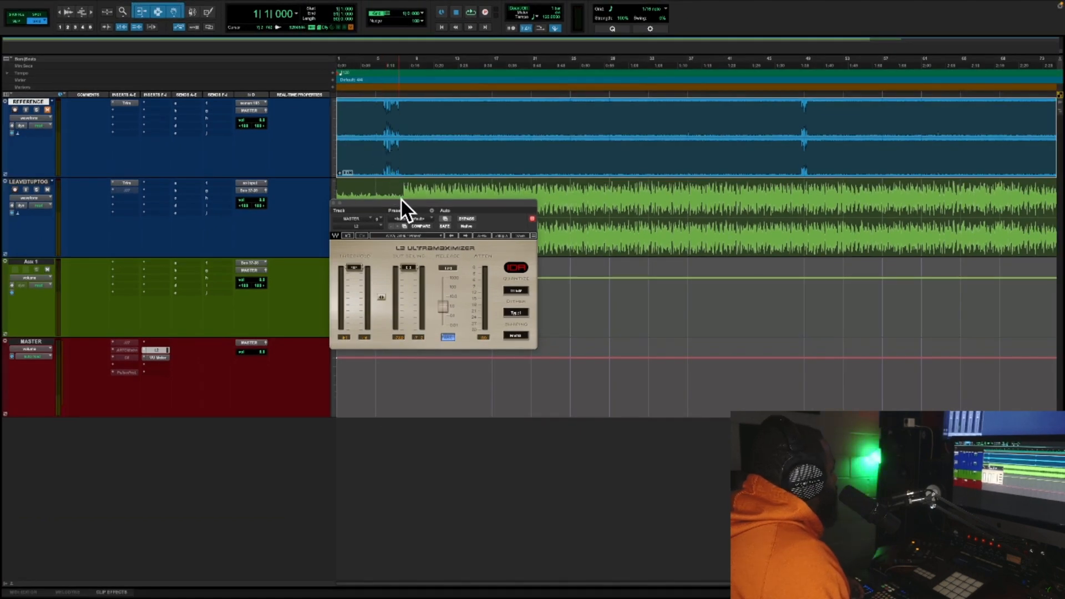
drag(406, 202, 404, 218)
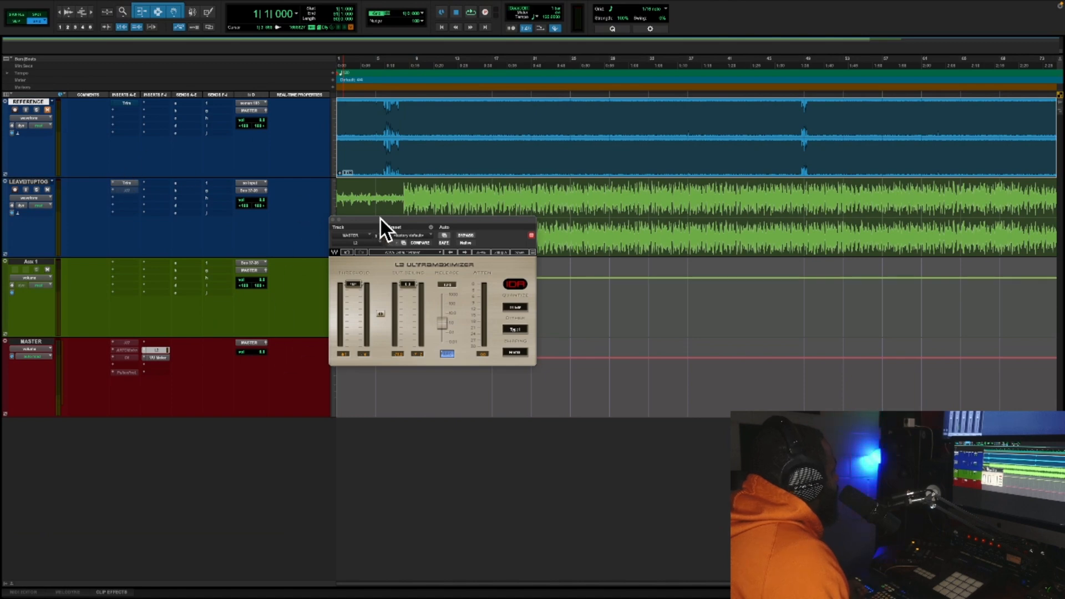
drag(381, 218, 358, 271)
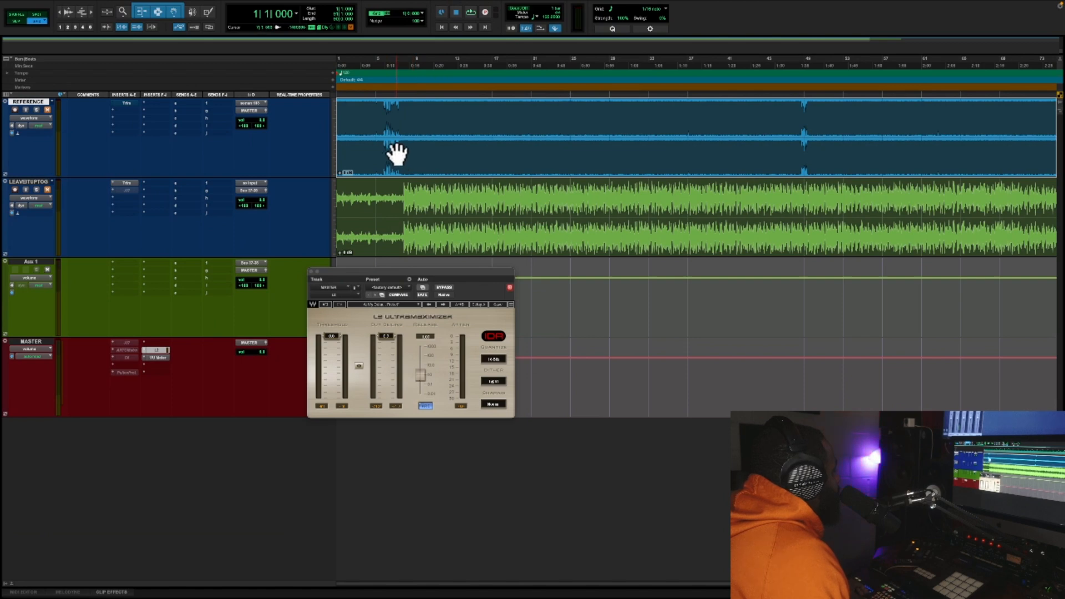
Open the VU Meter insert on the MASTER track and place its window just below the REFERENCE track
click(158, 357)
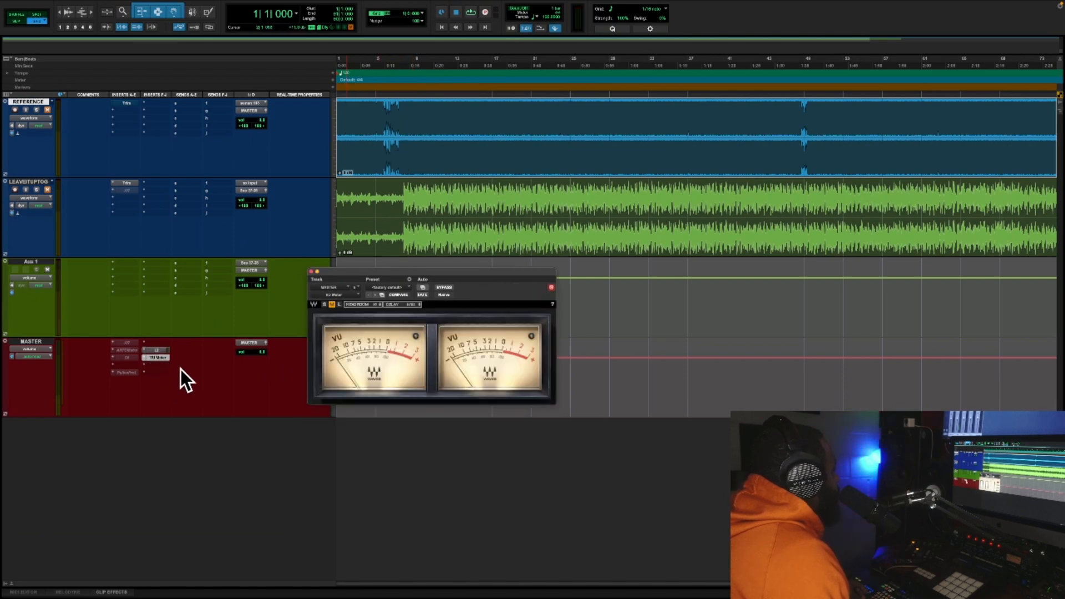
drag(428, 271, 370, 190)
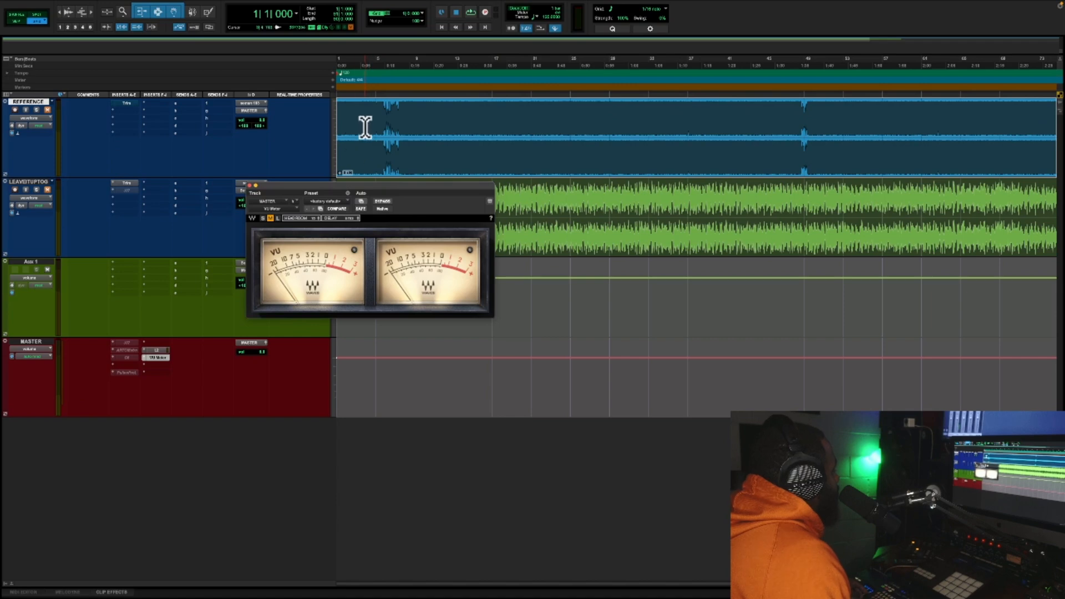
mouse_move(352, 182)
mouse_down()
mouse_move(351, 210)
mouse_move(358, 194)
mouse_up()
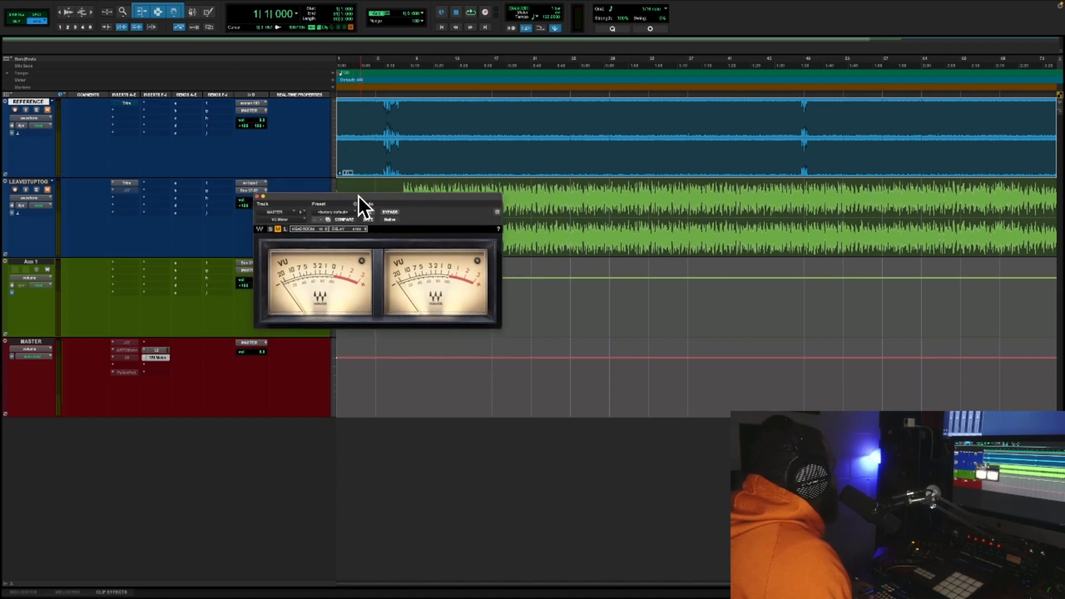
Select the loud section of the LEAVEITUPTOG clip from bar 8 and place the VU Meter window beneath it
key(Return)
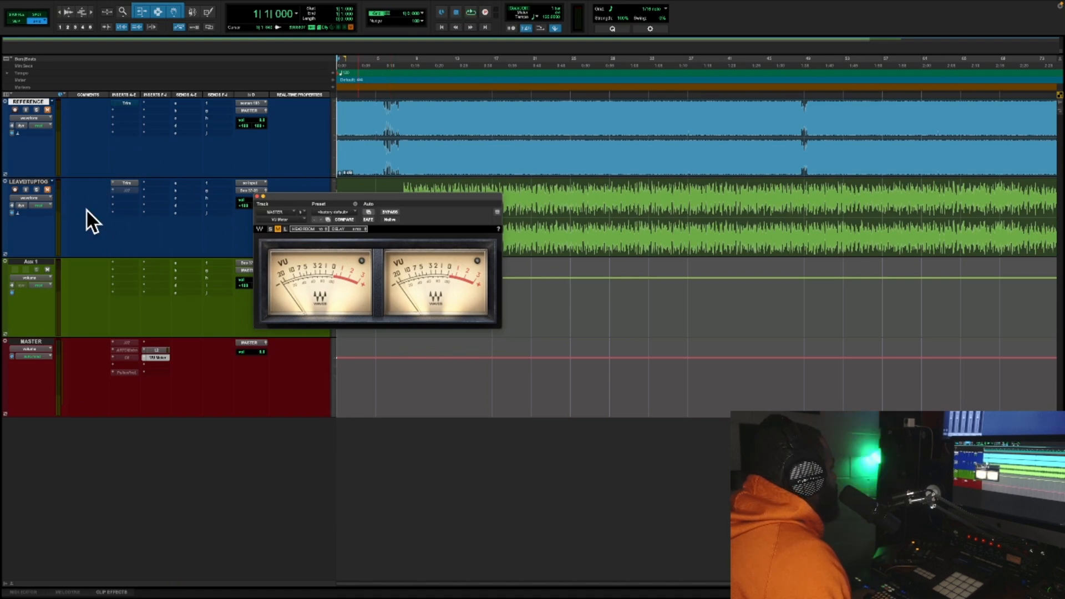
drag(344, 196, 337, 278)
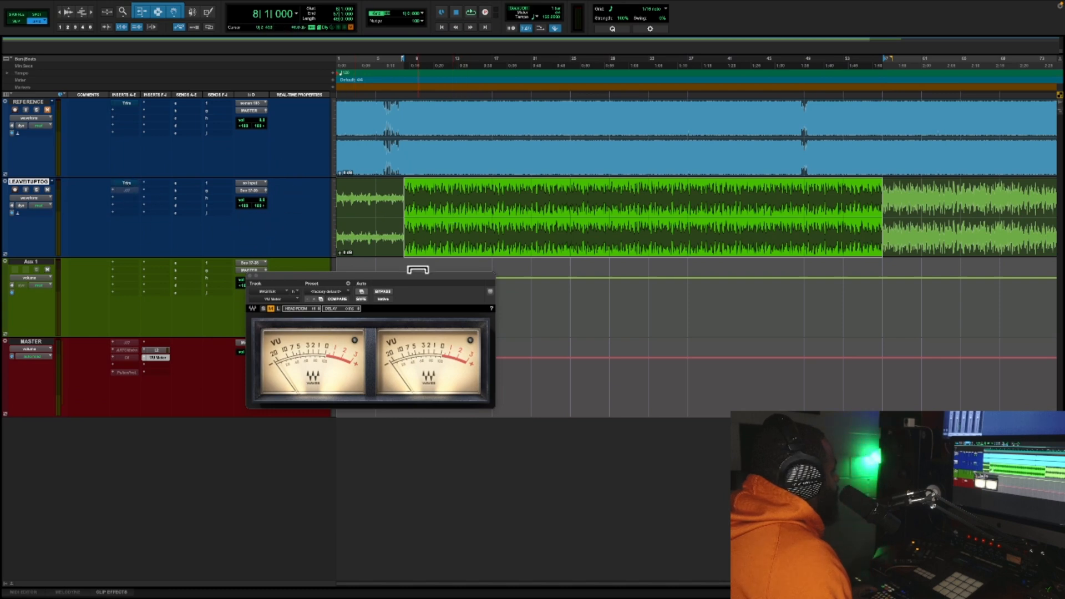
drag(417, 275, 531, 261)
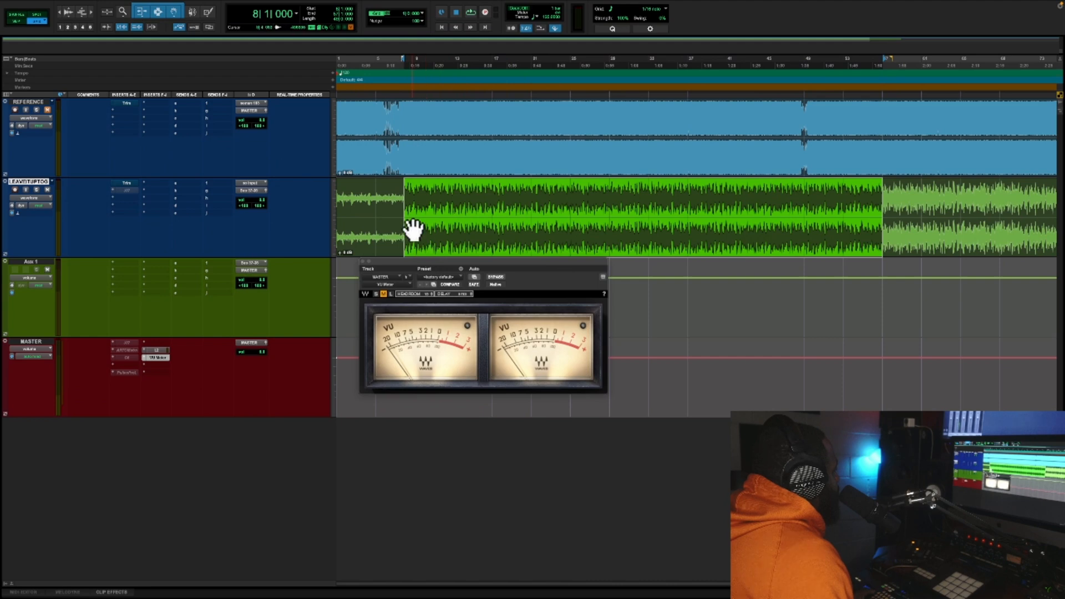
drag(430, 260, 431, 251)
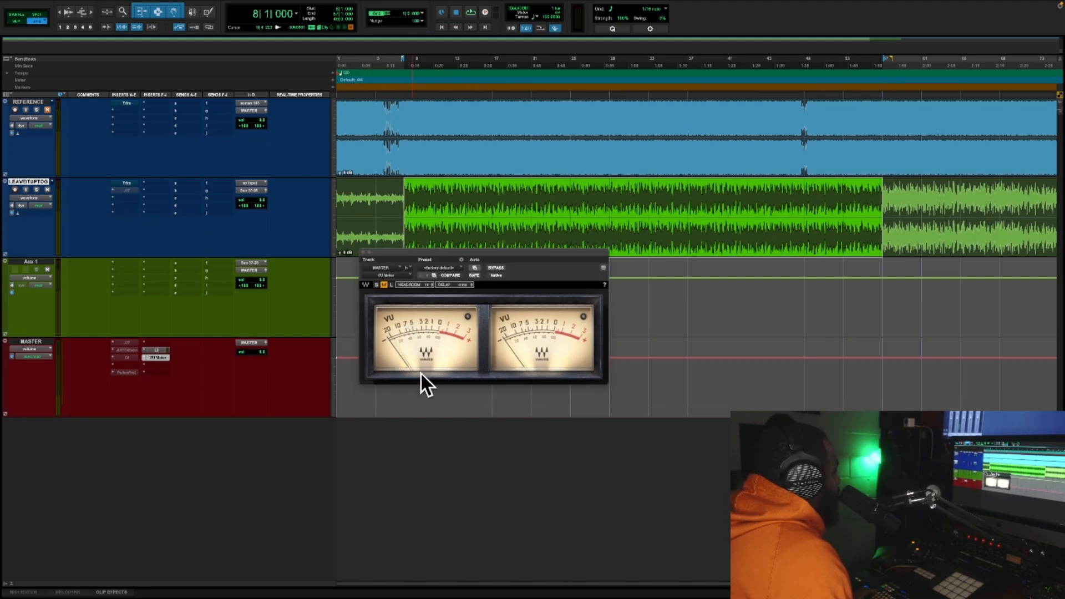
Deactivate L2 on the MASTER track, keep VU Meter in the last insert slot, and play the selected section to check its level
right_click(158, 352)
click(161, 359)
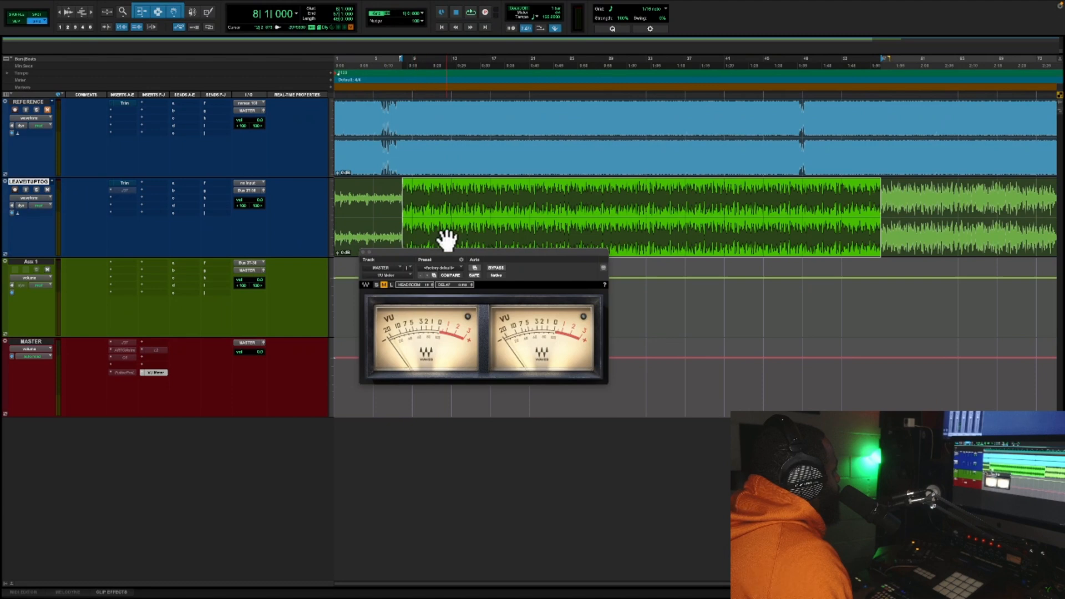
key(space)
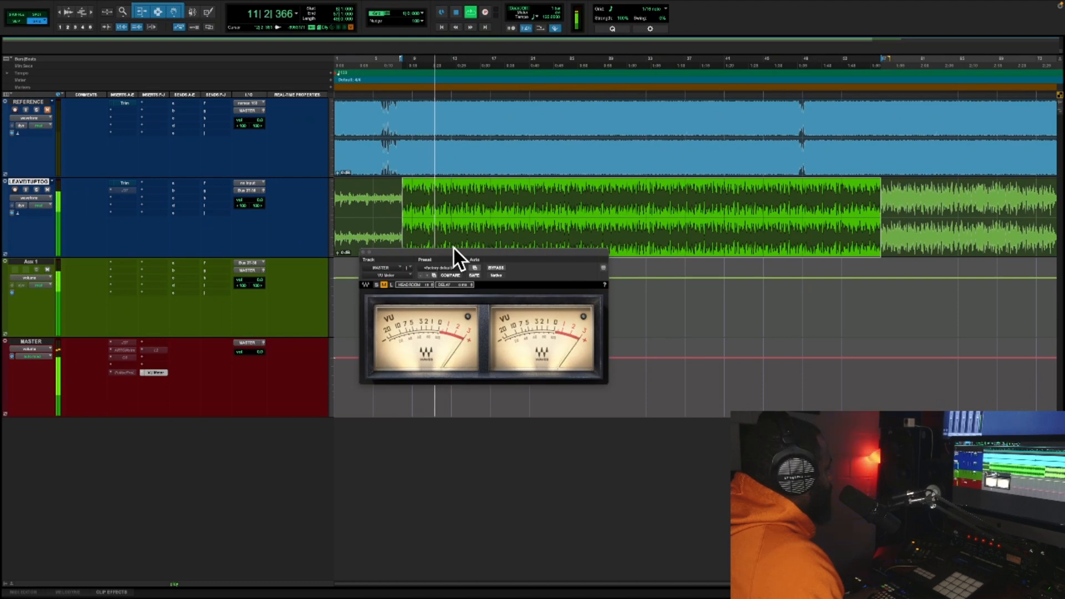
key(space)
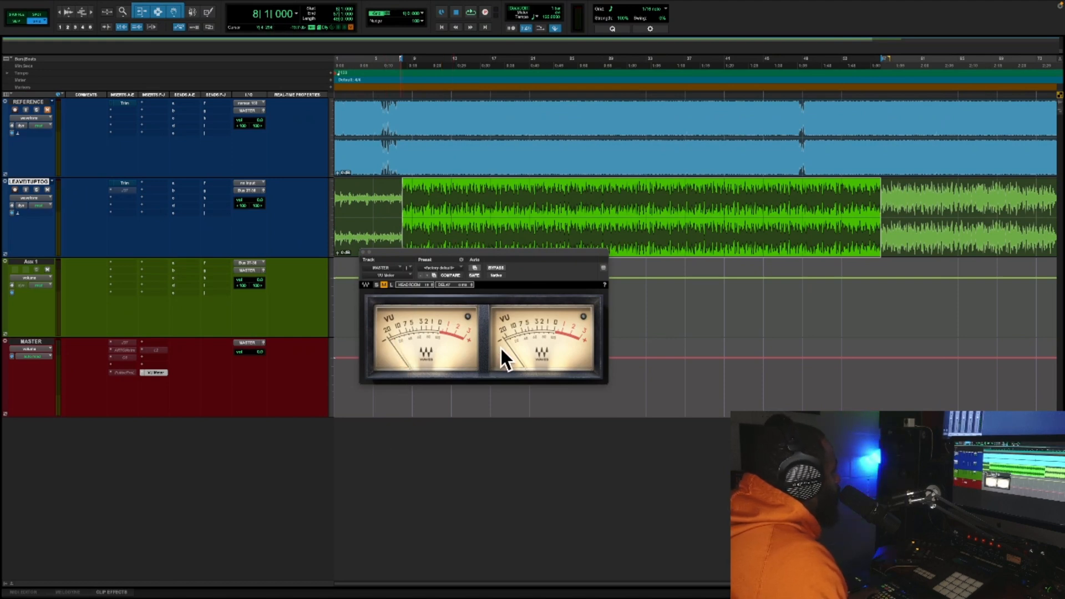
Try lowering the clip gain of the LEAVEITUPTOG clip and undo it
drag(383, 252, 340, 256)
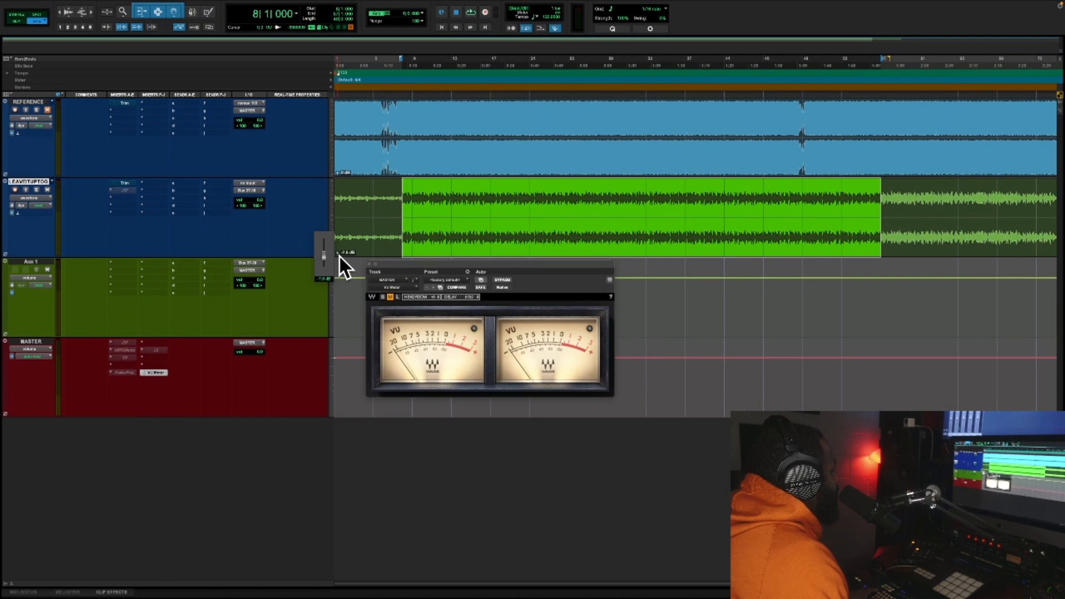
drag(339, 256, 338, 259)
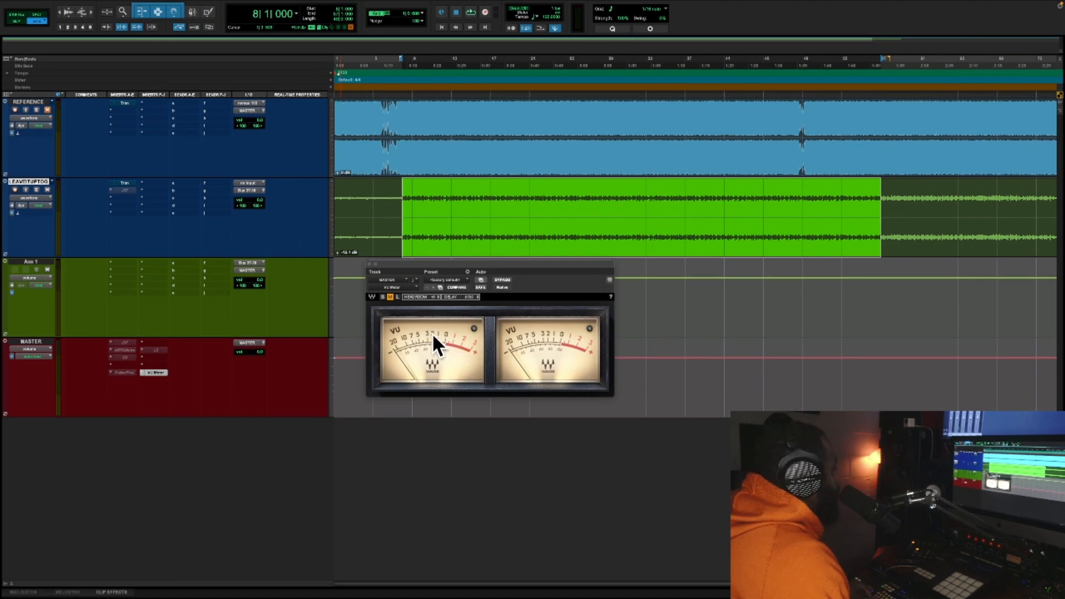
key(super+z)
Open the Trim plug-in on the LEAVEITUPTOG track, place it below the VU Meter, and set its gain to -4.7 dB
click(125, 183)
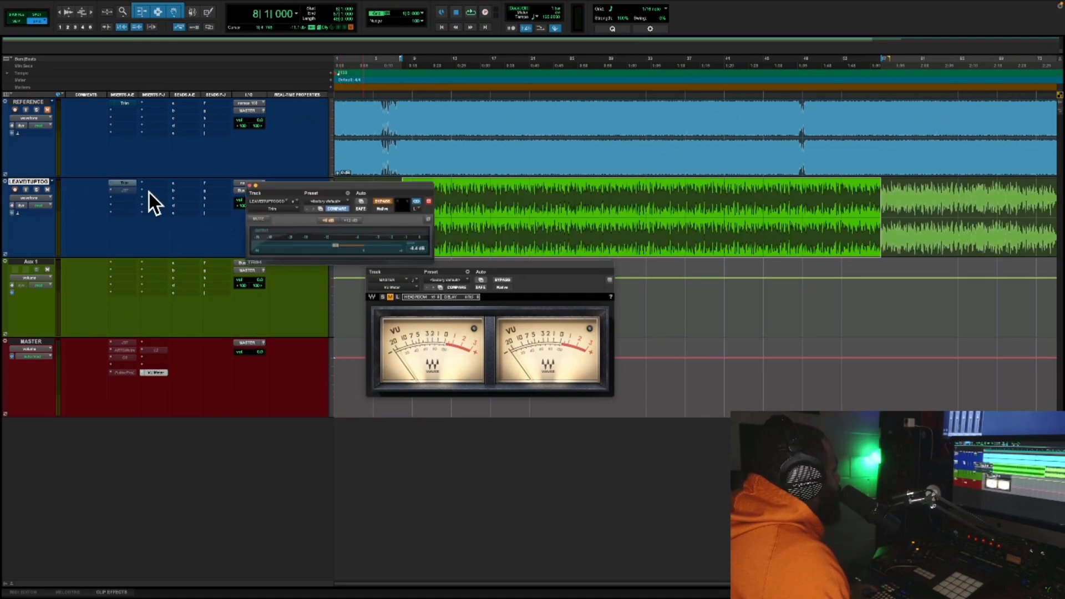
drag(414, 186, 527, 434)
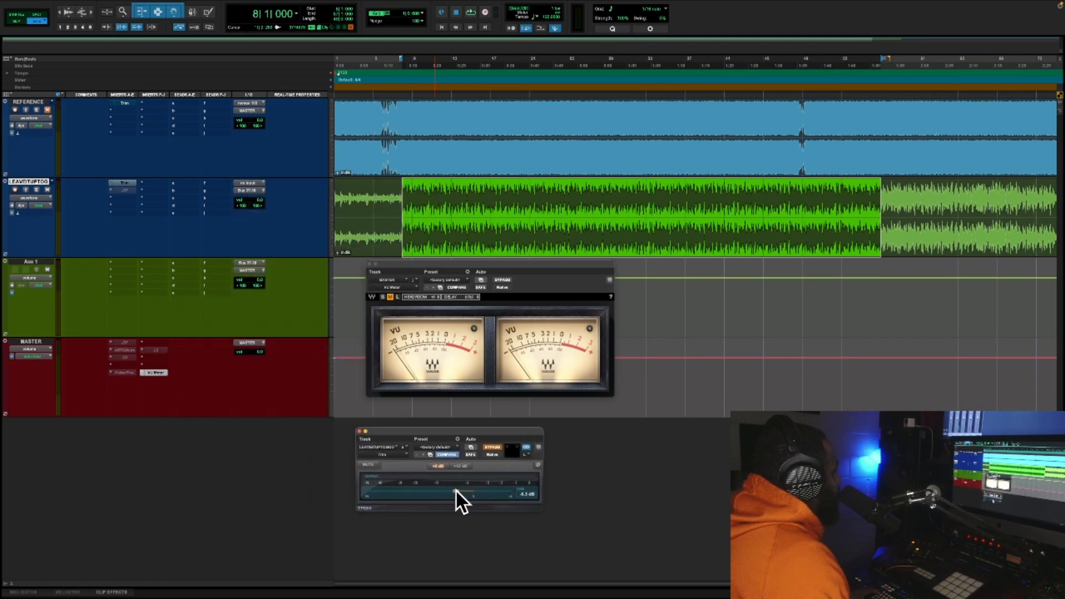
drag(455, 489, 458, 491)
Play the song from bar 8, take Trim out of bypass, and set its gain to -8.0 dB while watching the VU Meter
key(Return)
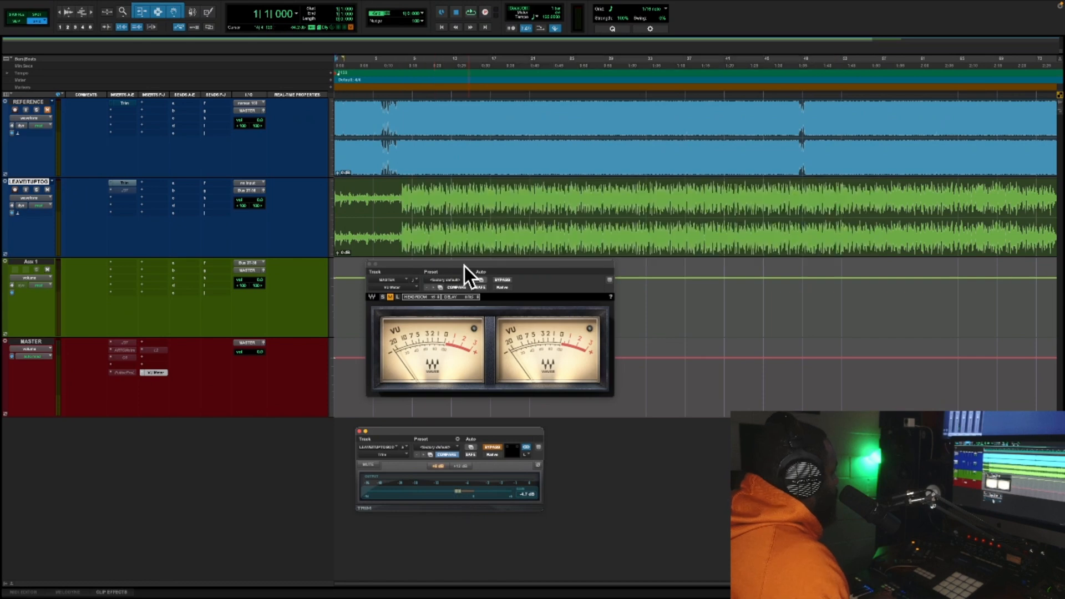
key(space)
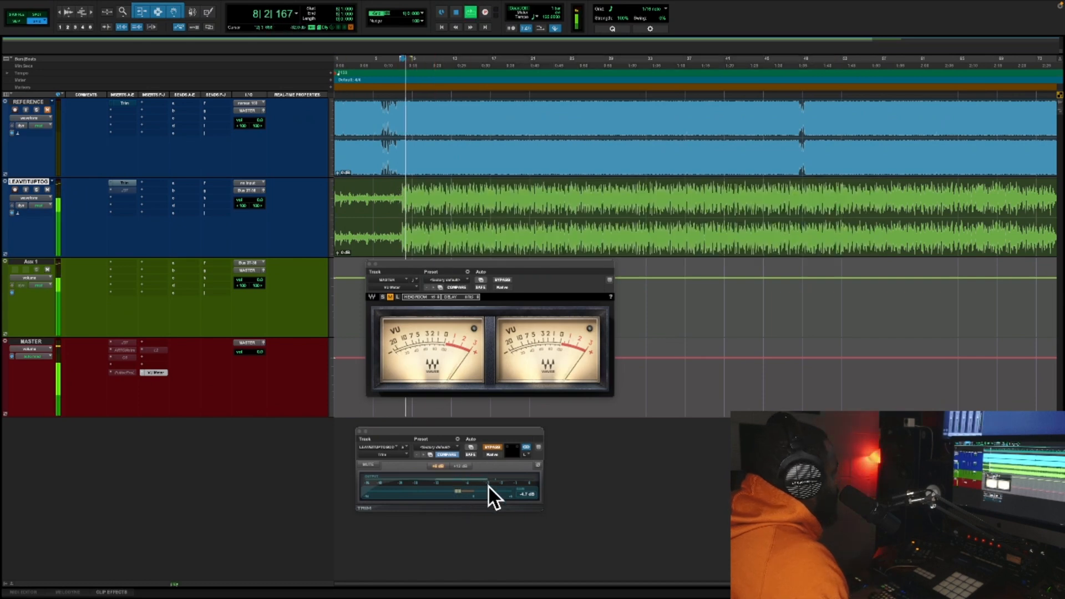
drag(458, 489, 438, 491)
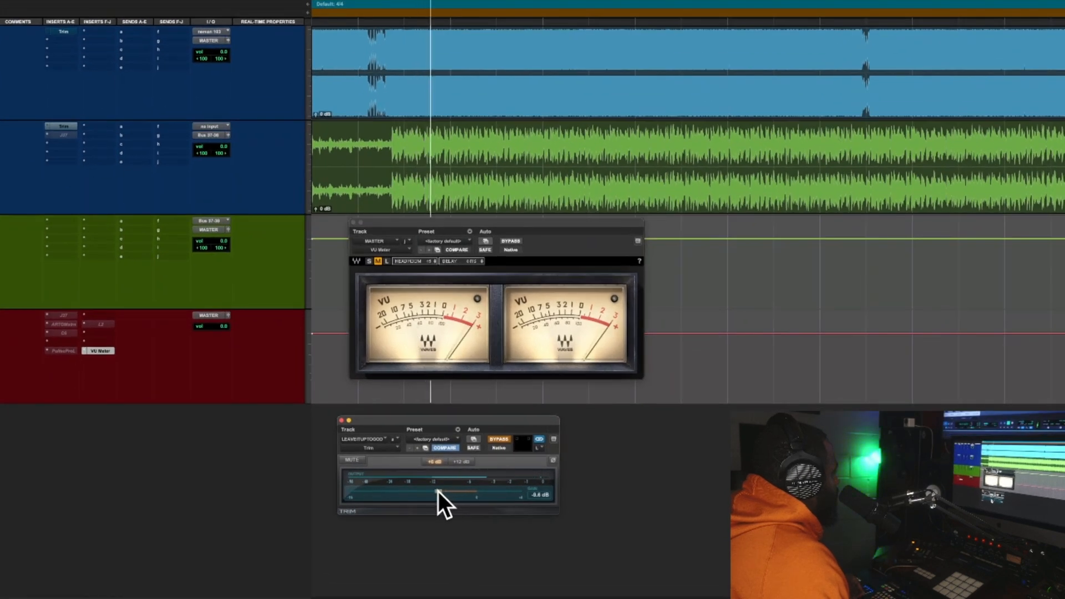
click(500, 438)
mouse_move(437, 492)
mouse_down()
mouse_move(457, 493)
mouse_move(443, 491)
mouse_up()
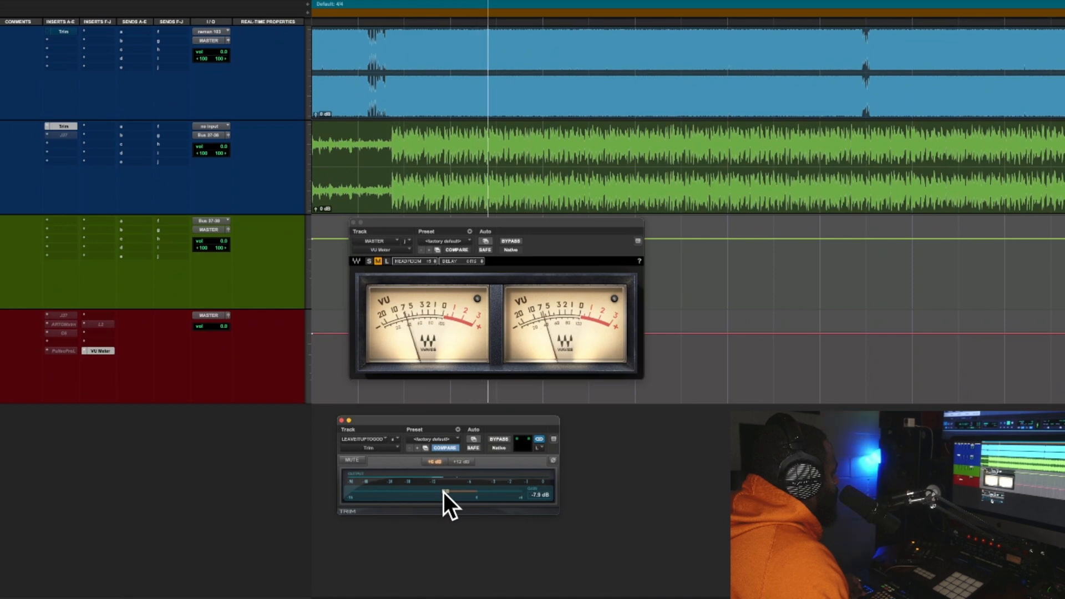
drag(444, 492, 443, 492)
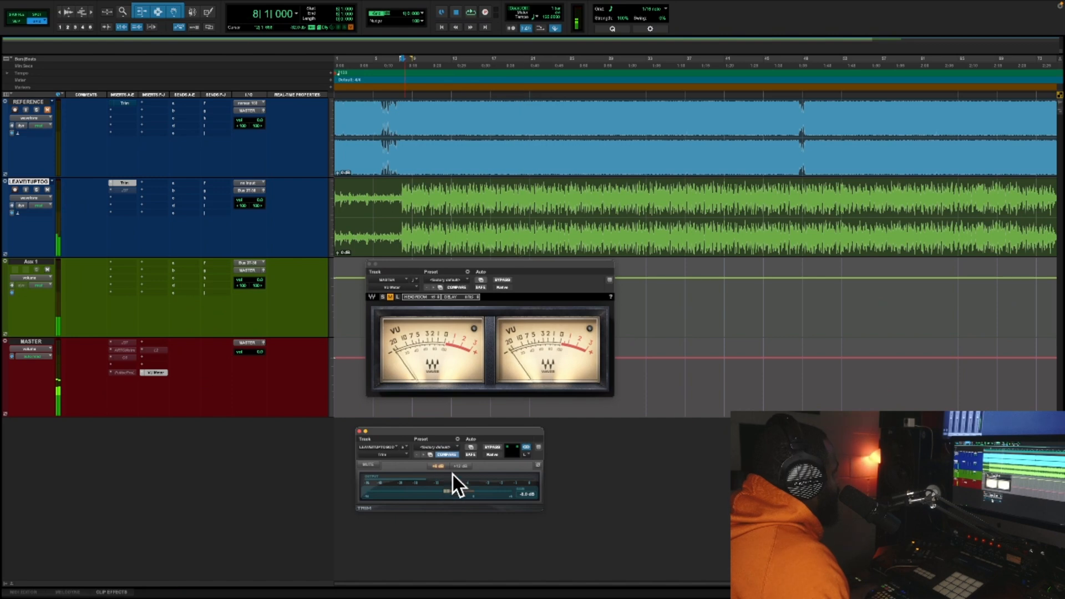
key(space)
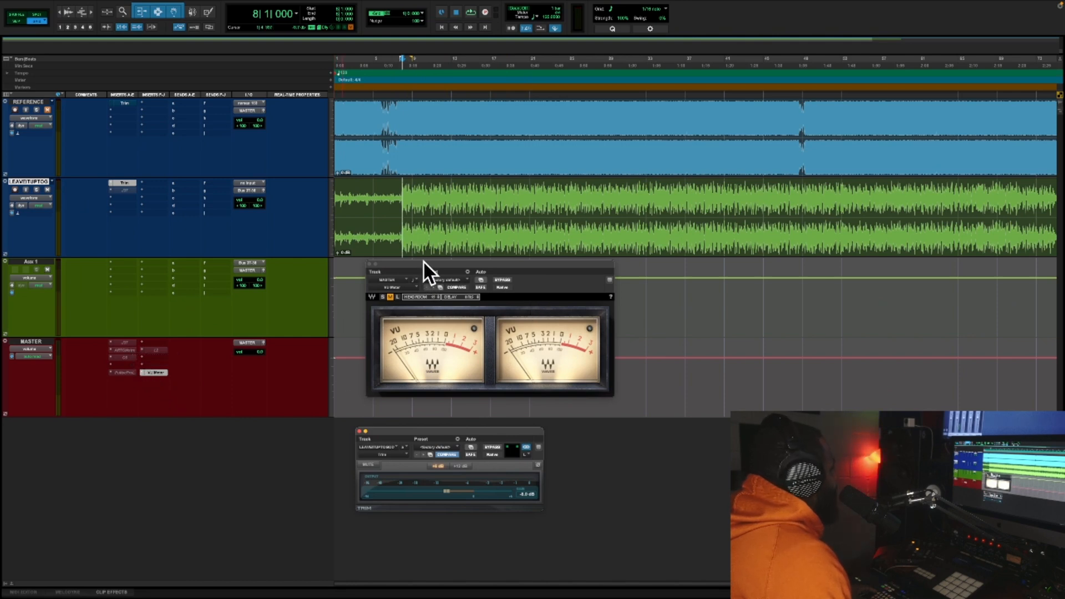
Close the VU Meter window, and activate and open the AR TG Mastering insert on the MASTER track
drag(424, 266, 596, 343)
click(541, 336)
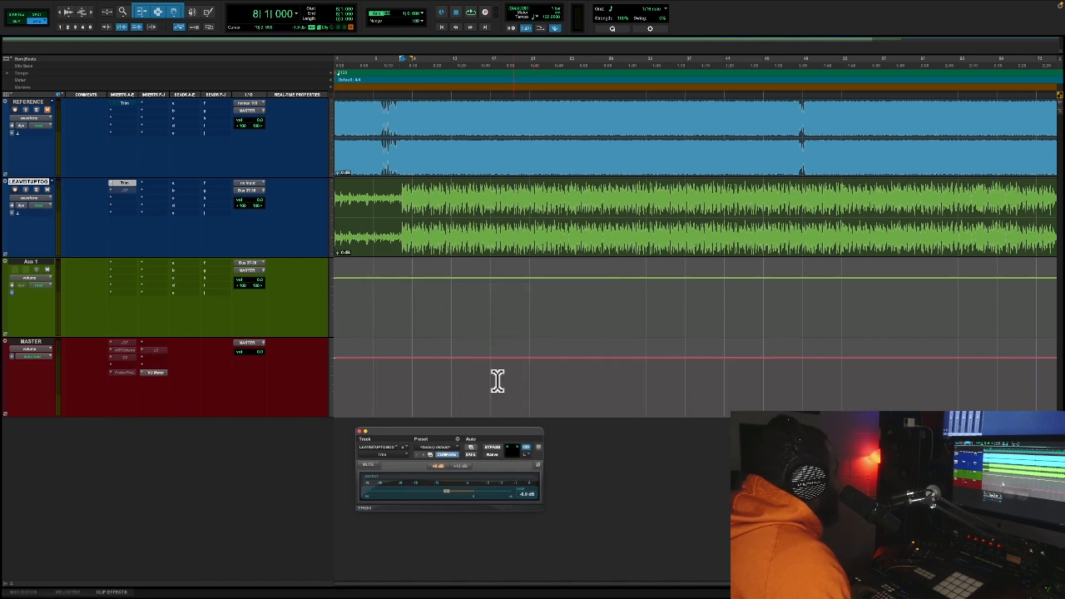
right_click(127, 351)
click(129, 357)
click(127, 352)
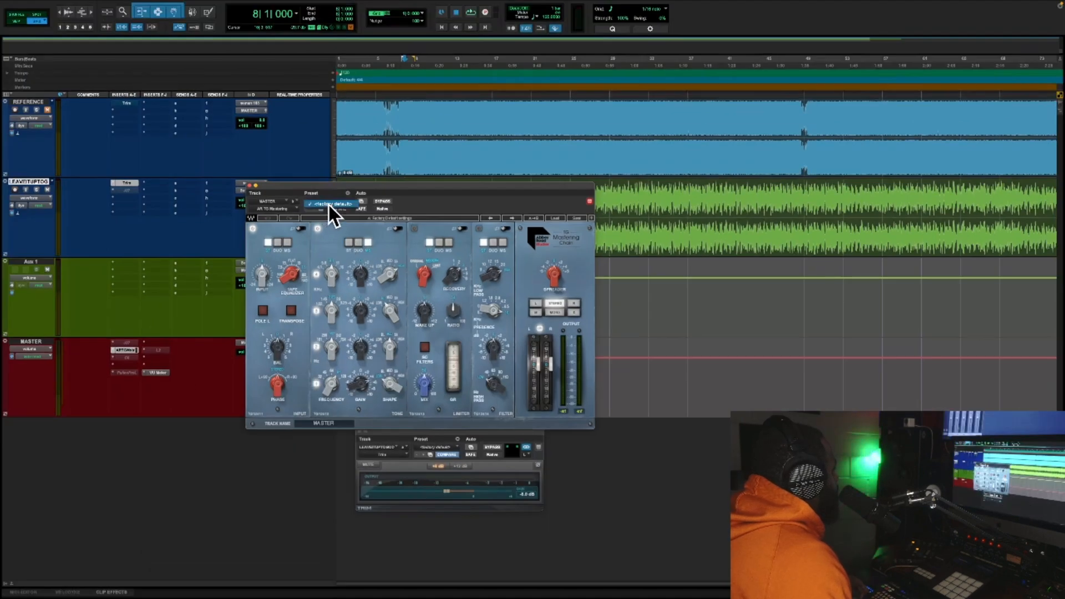
Select the LEAVEITUPTOG audio from bar 8 up to the second break in the REFERENCE waveform, keeping the TG Mastering Chain window in view
drag(353, 185, 381, 412)
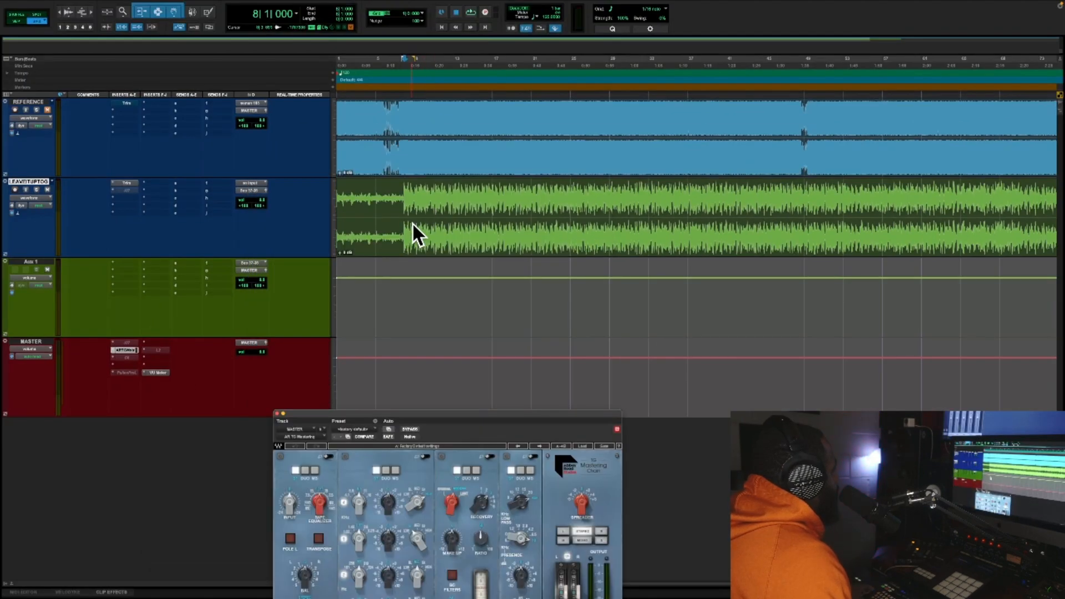
drag(405, 194, 803, 239)
drag(502, 414, 509, 251)
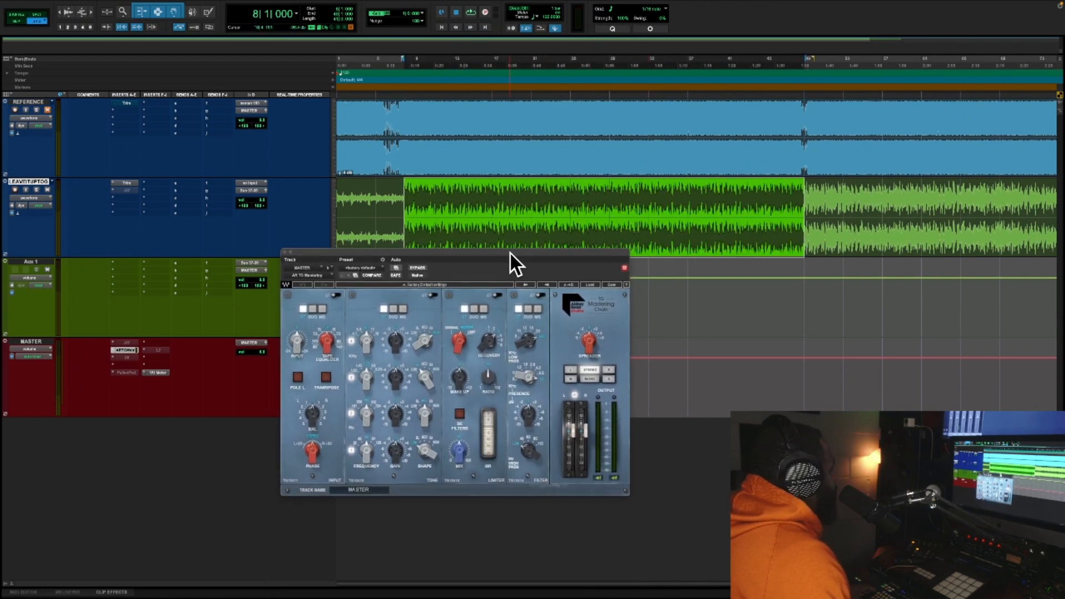
Deactivate the VU Meter insert on the MASTER track and move the TG Mastering Chain window further along the timeline
right_click(162, 374)
click(174, 378)
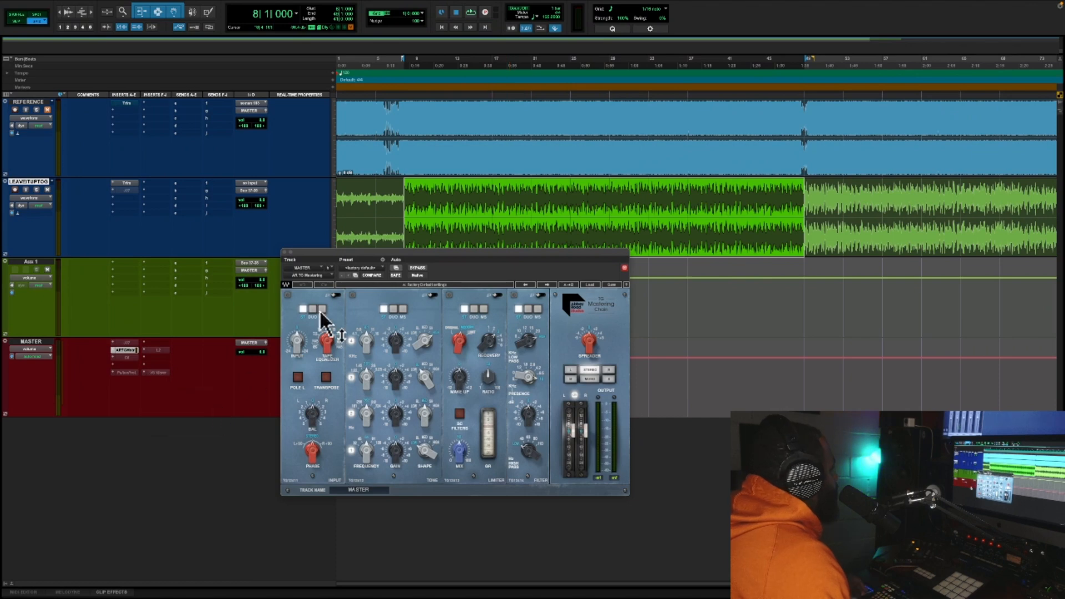
drag(381, 248, 501, 240)
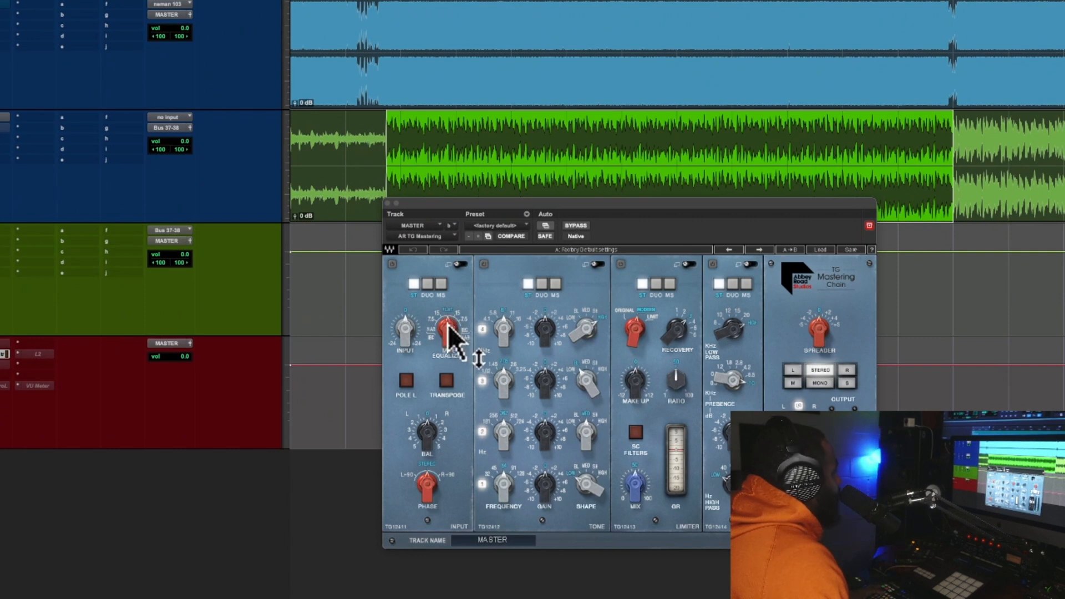
Play the selected section and audition different Tape Equalizer settings in the TG Mastering Chain's input module
key(space)
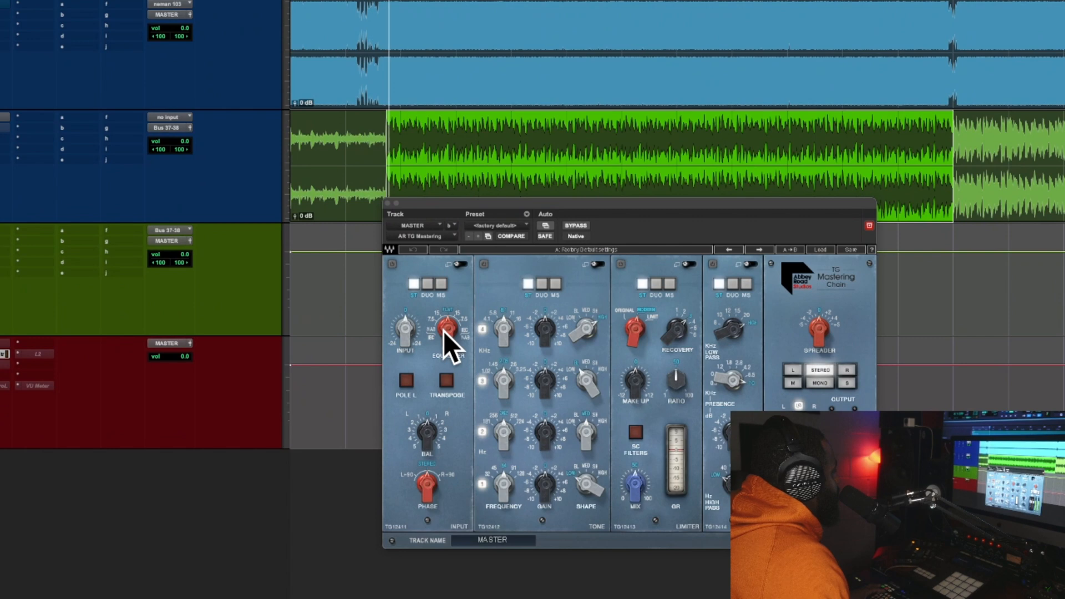
click(445, 327)
drag(445, 326, 445, 336)
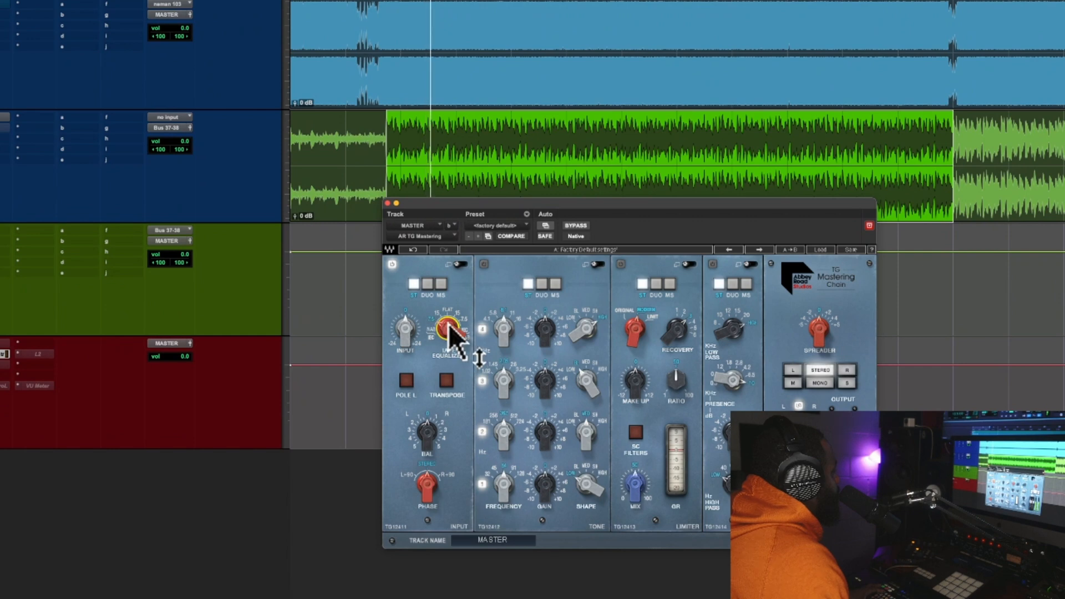
drag(449, 325, 449, 318)
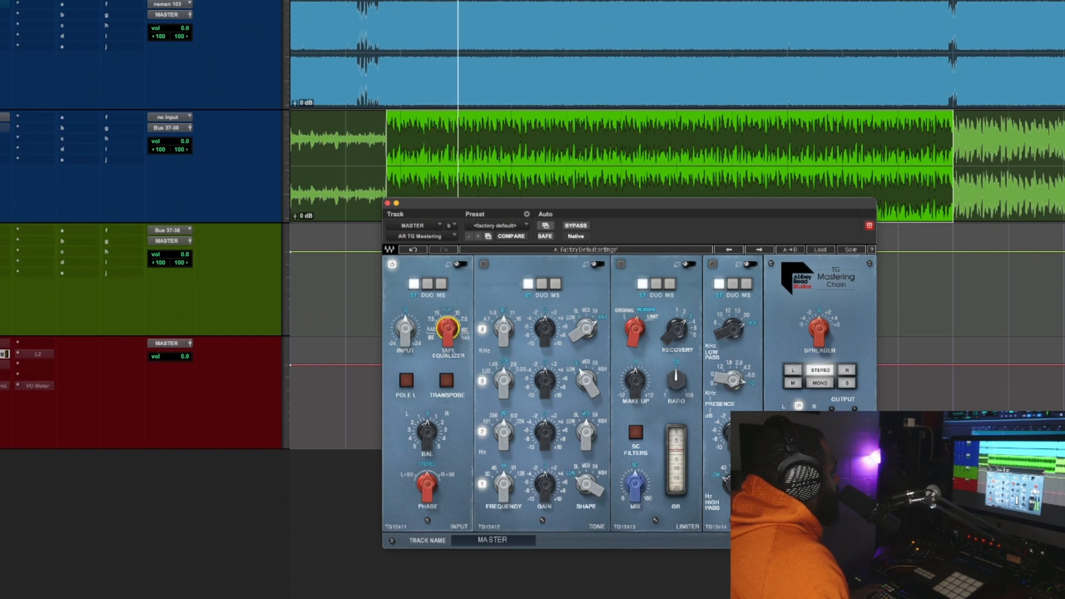
drag(451, 325, 450, 317)
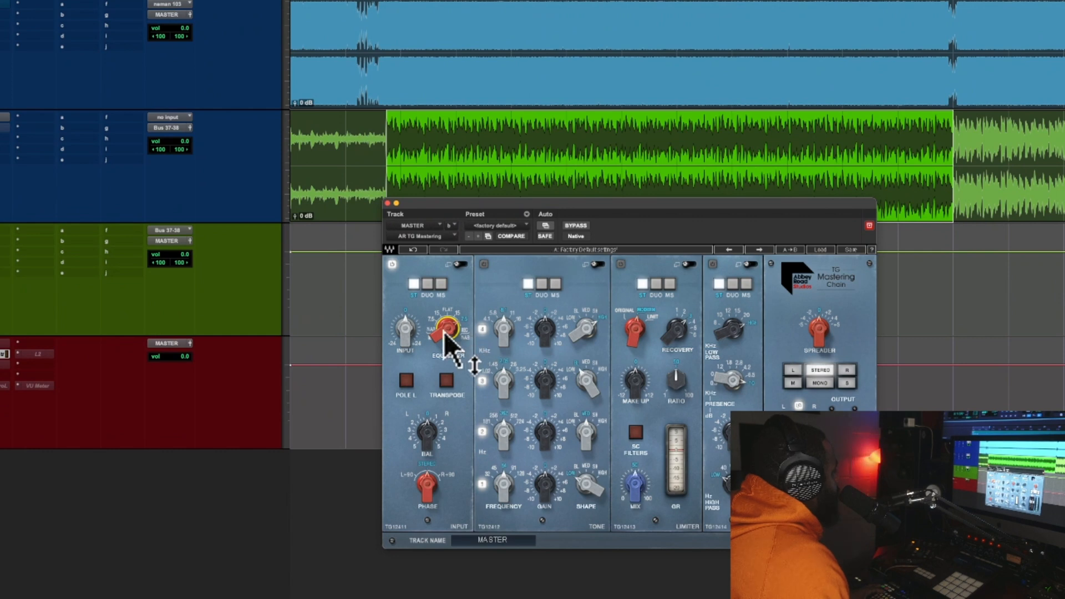
drag(447, 329, 448, 336)
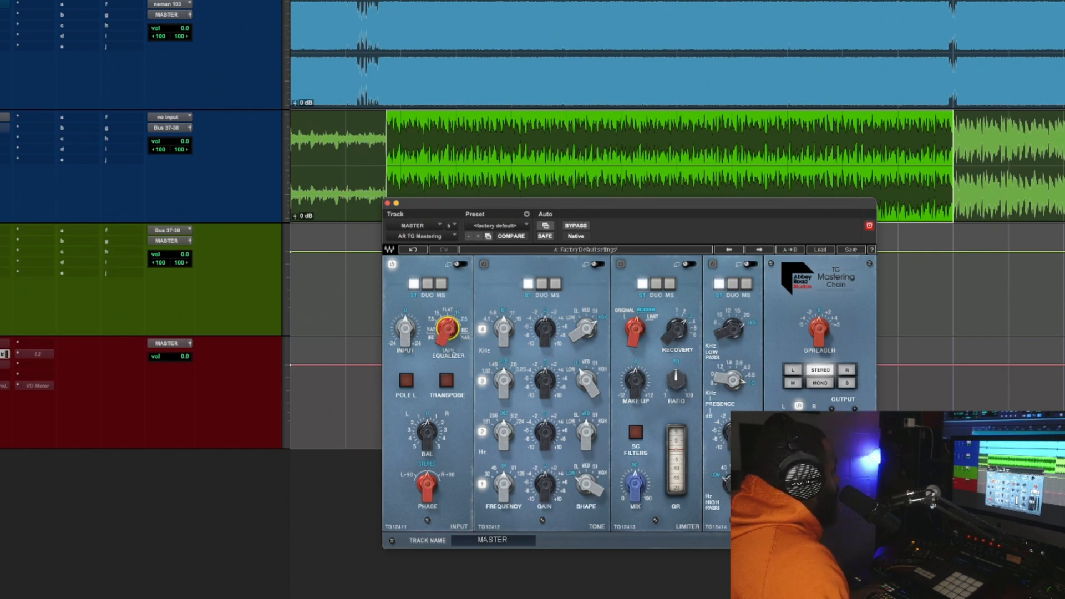
drag(448, 328, 447, 321)
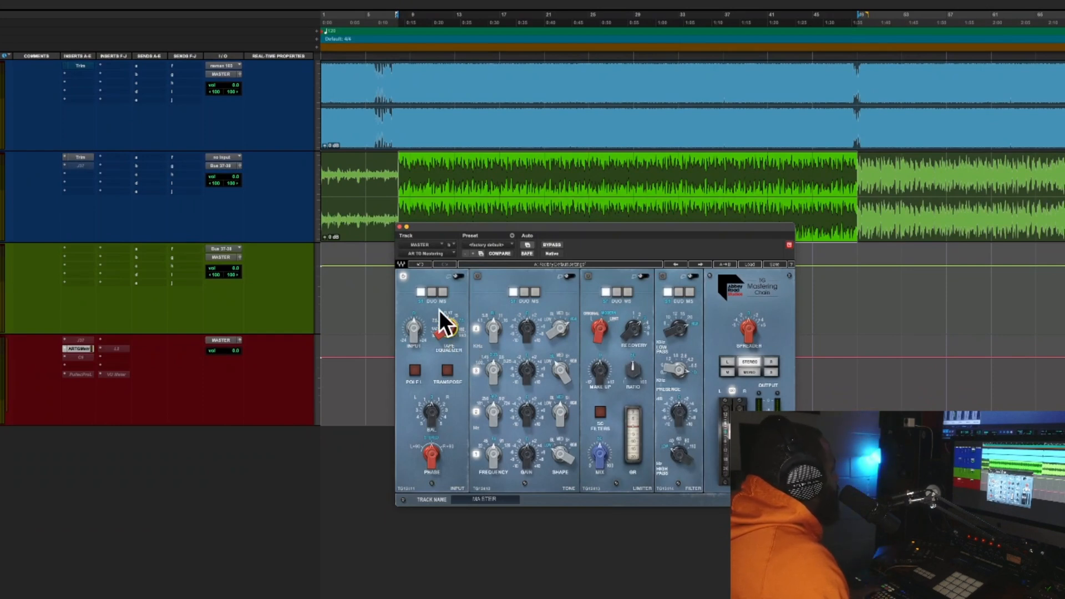
Play the selected section and compare the mix with the TG Mastering Chain bypassed and active
click(551, 244)
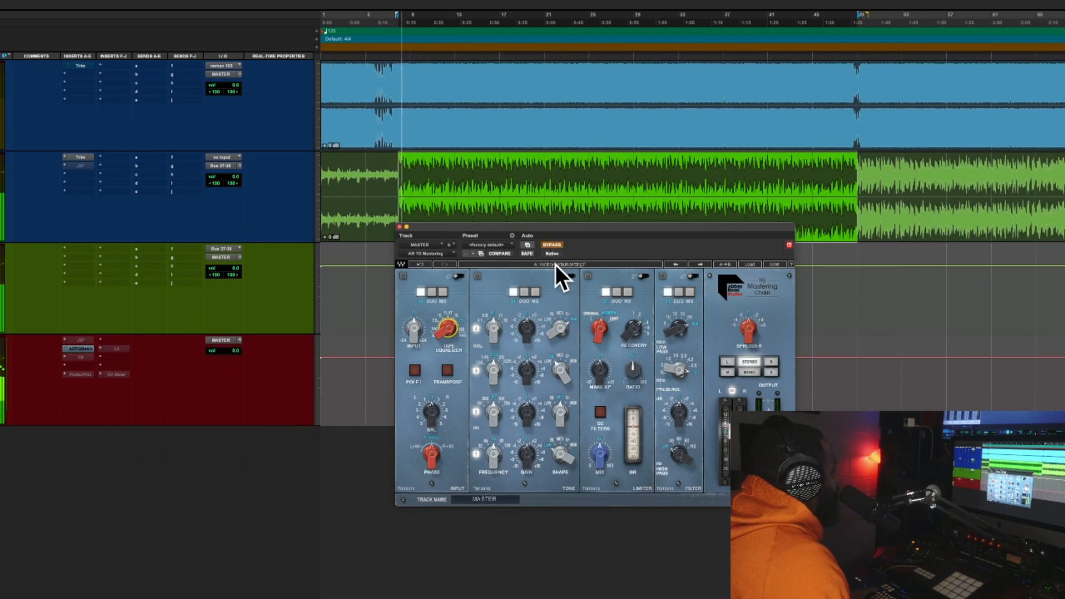
click(553, 245)
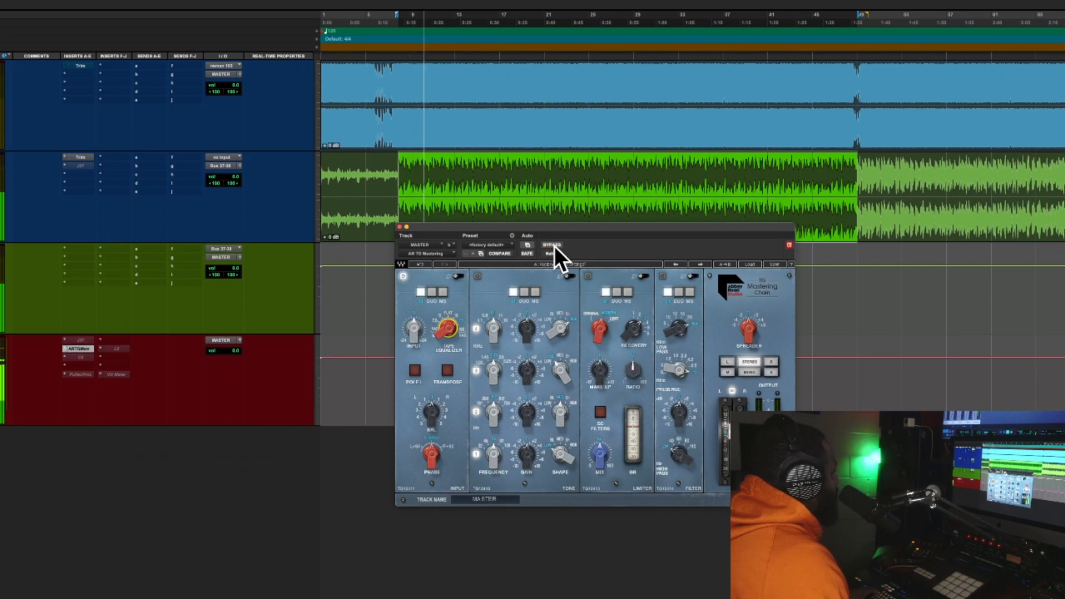
click(554, 245)
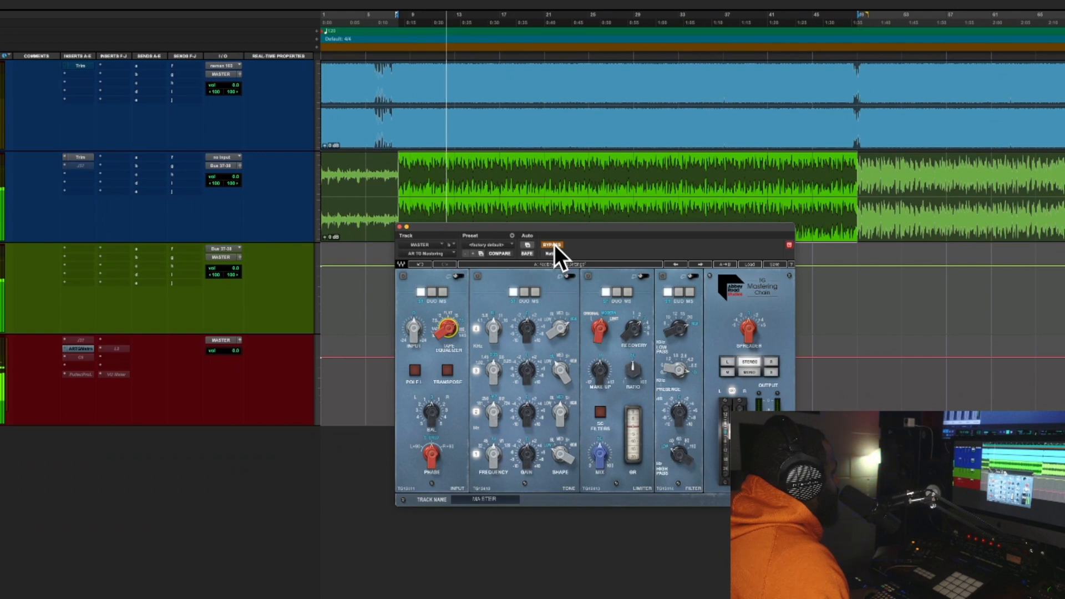
click(554, 245)
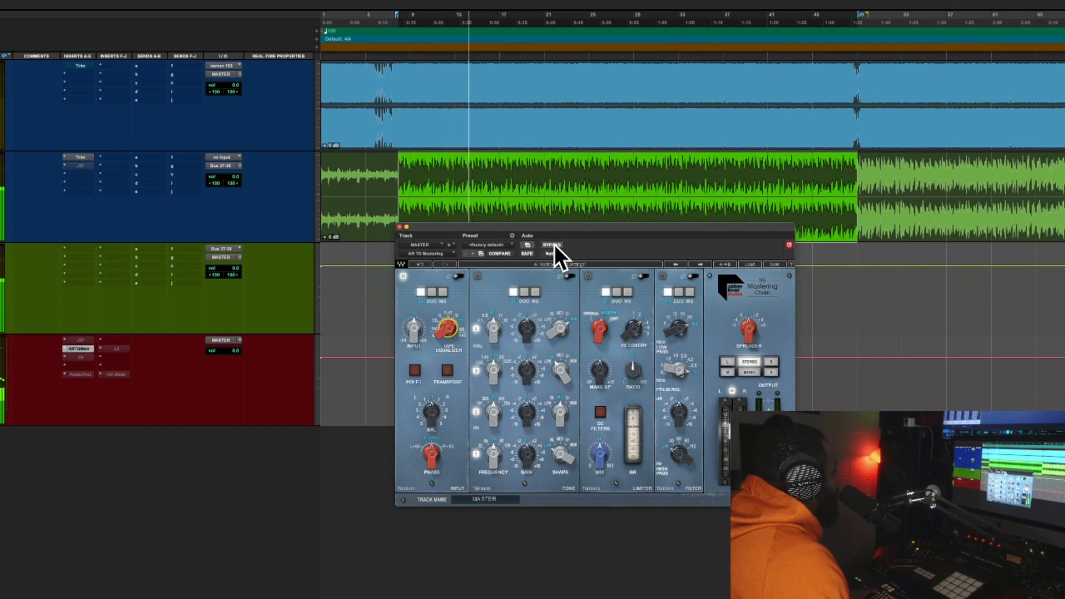
click(554, 245)
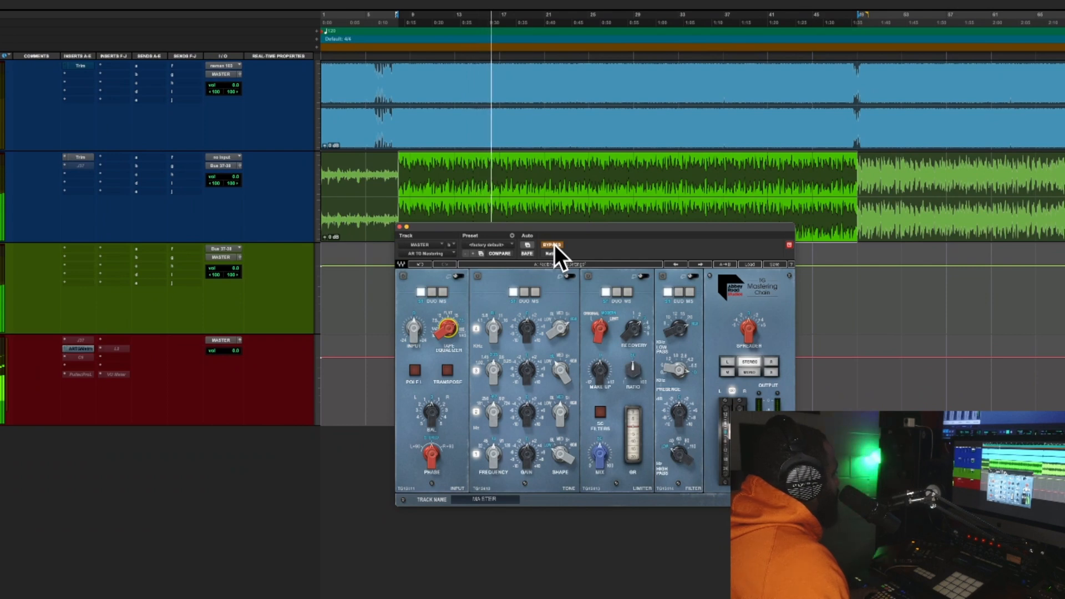
click(554, 245)
key(space)
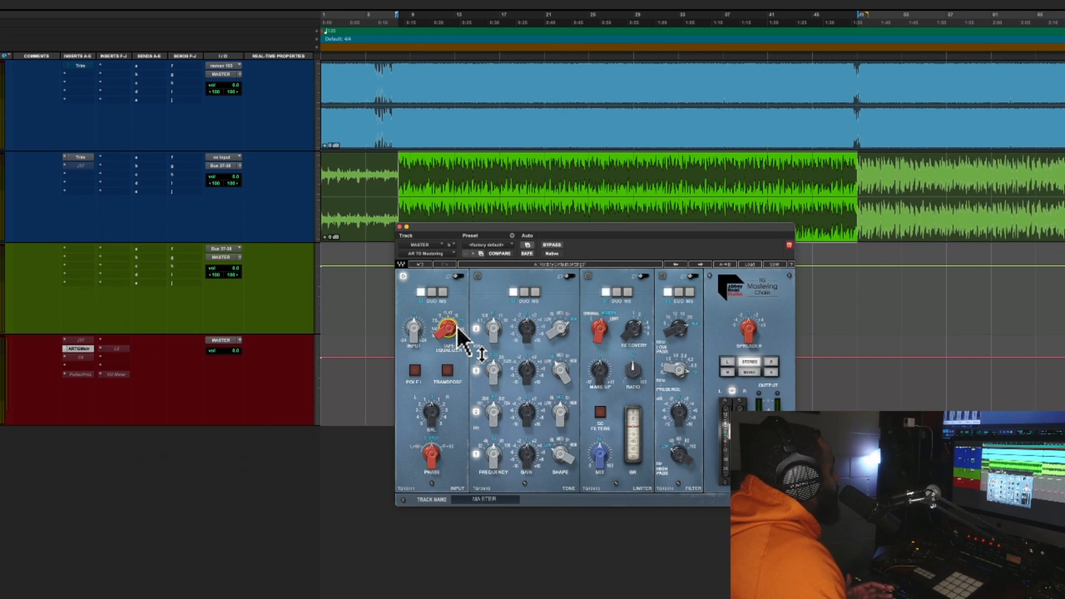
Fine-tune the TG Mastering Chain's Tape Equalizer, and adjust its Spreader while listening to the selected section
drag(450, 324, 450, 347)
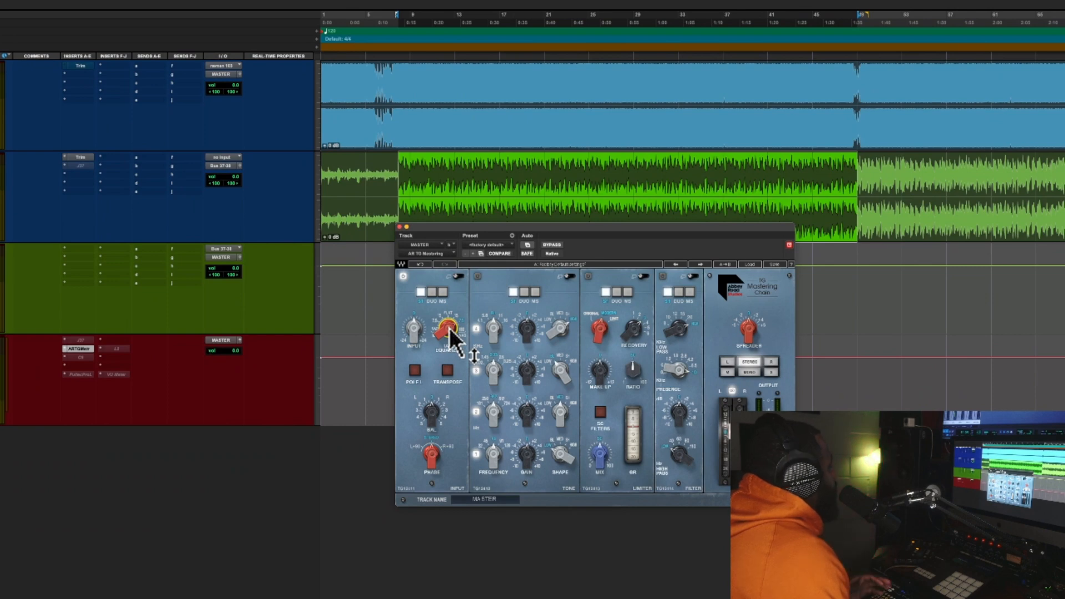
drag(447, 328, 448, 325)
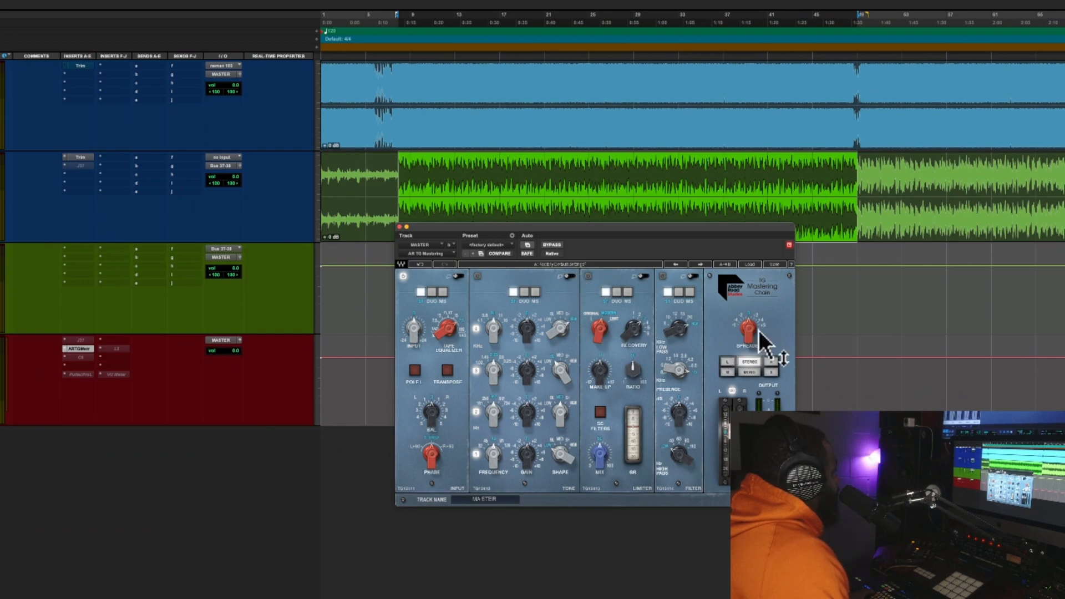
mouse_move(749, 328)
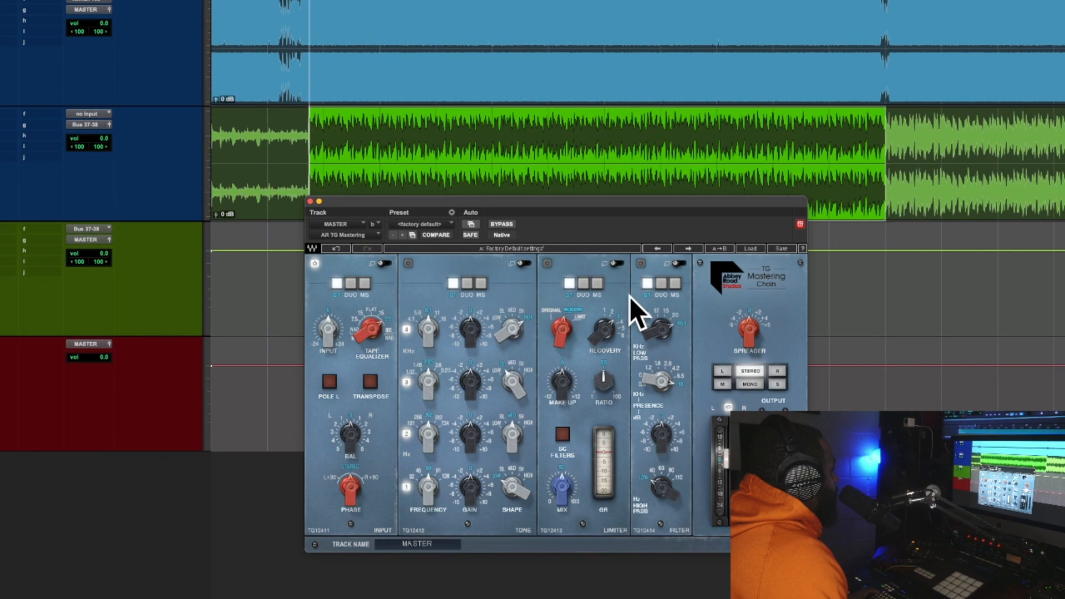
mouse_move(750, 327)
mouse_down()
mouse_move(750, 349)
mouse_move(750, 308)
mouse_move(749, 332)
mouse_move(749, 319)
mouse_up()
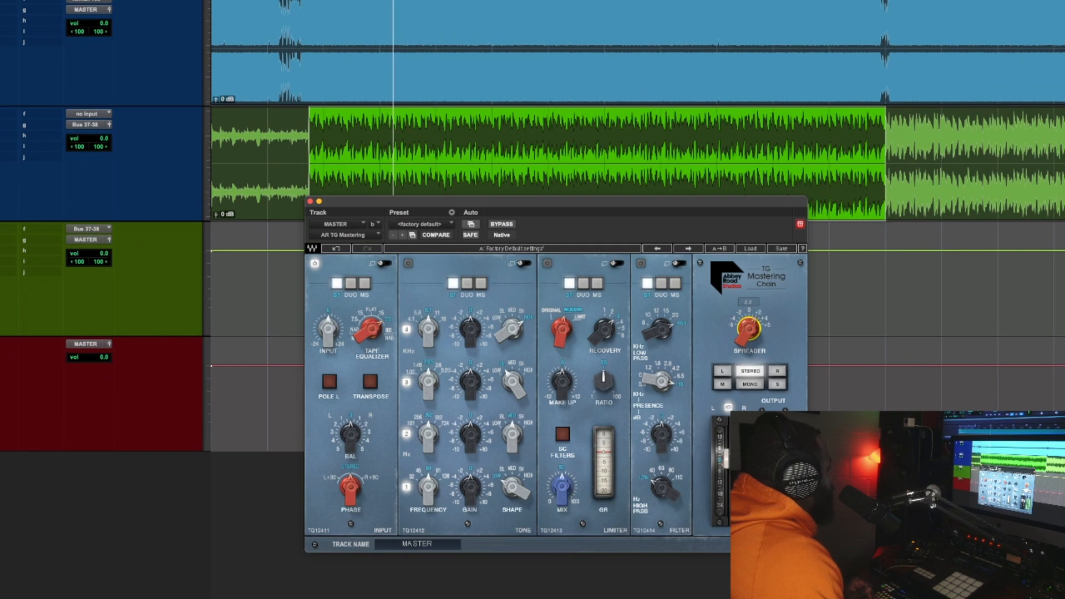
key(space)
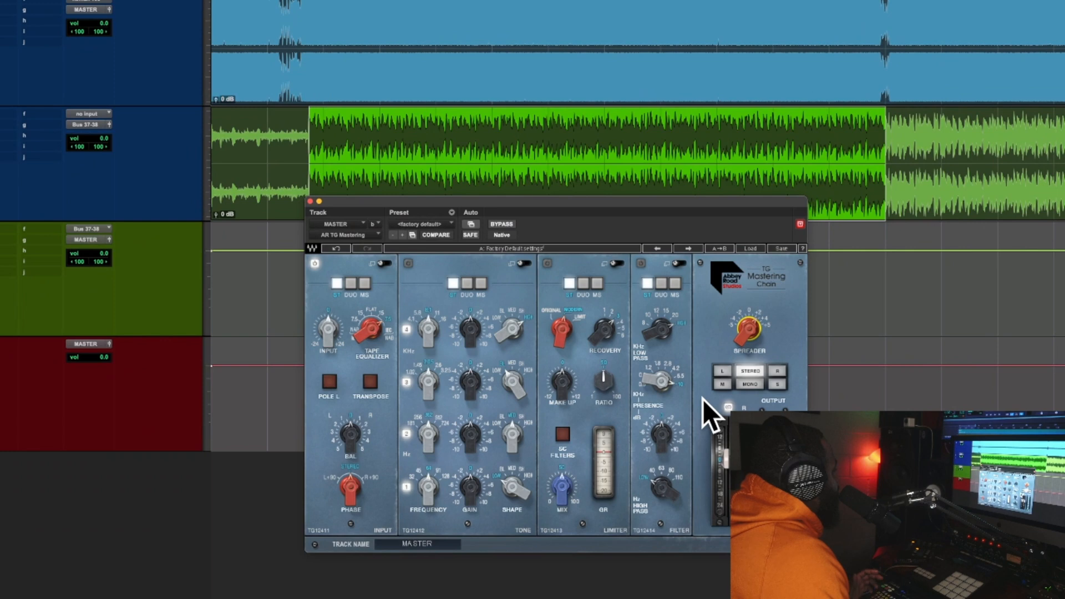
mouse_move(750, 340)
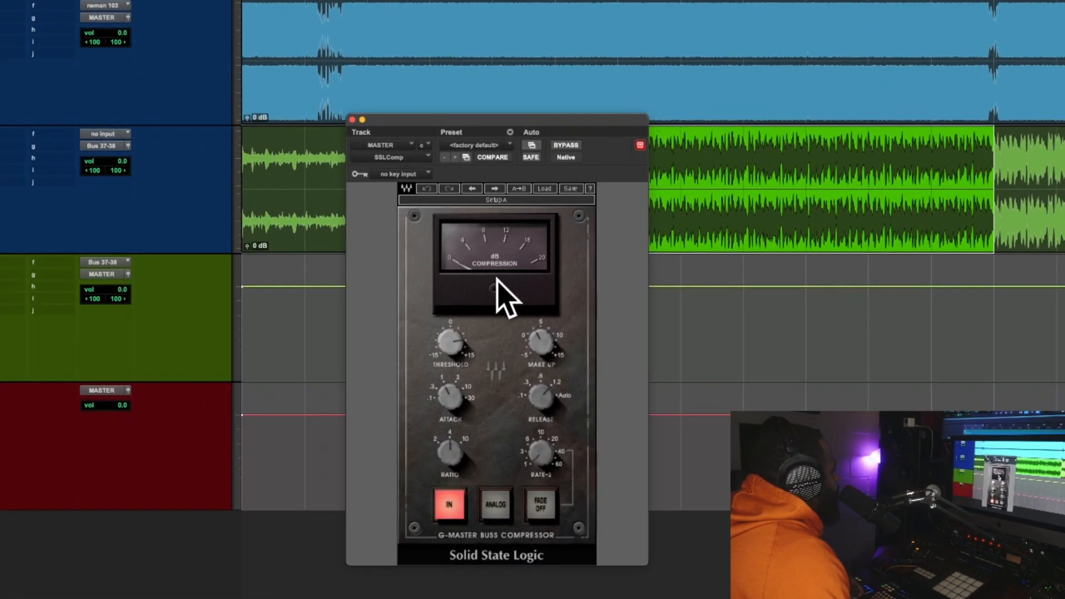
Load the Mastering preset in the SSL G-Master Buss Compressor on the MASTER track and adjust its Threshold
click(545, 189)
click(581, 322)
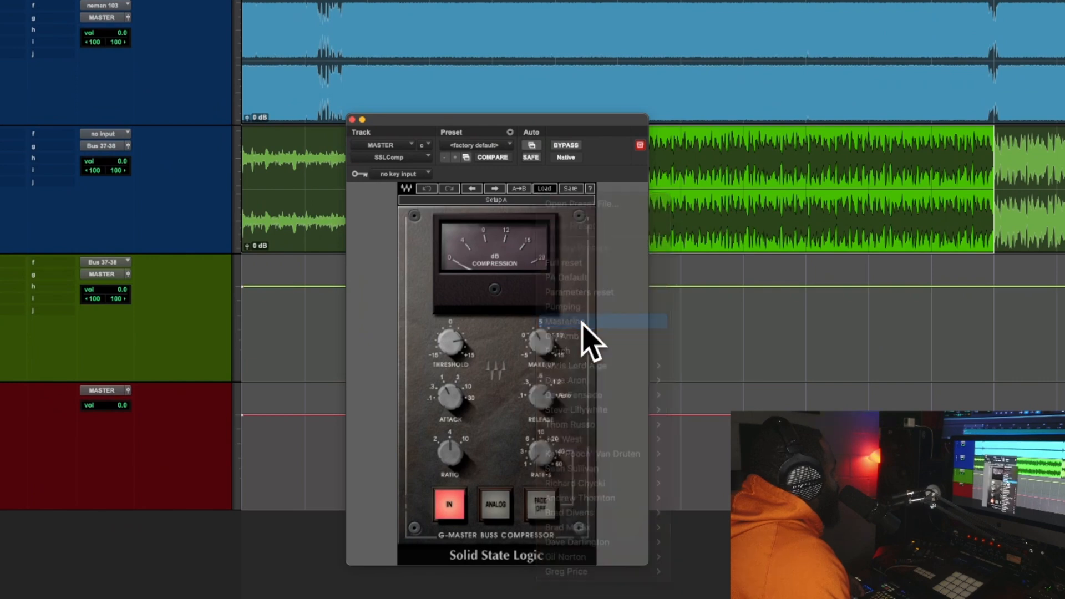
drag(452, 351, 452, 405)
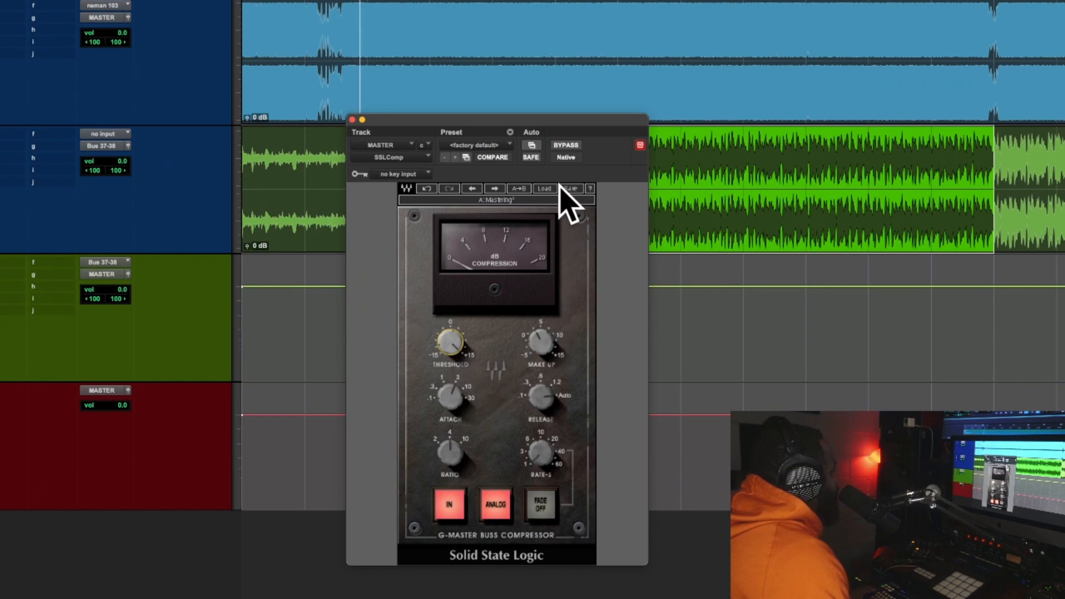
Play the selected section and compare the mix with the SSL compressor bypassed and active
key(space)
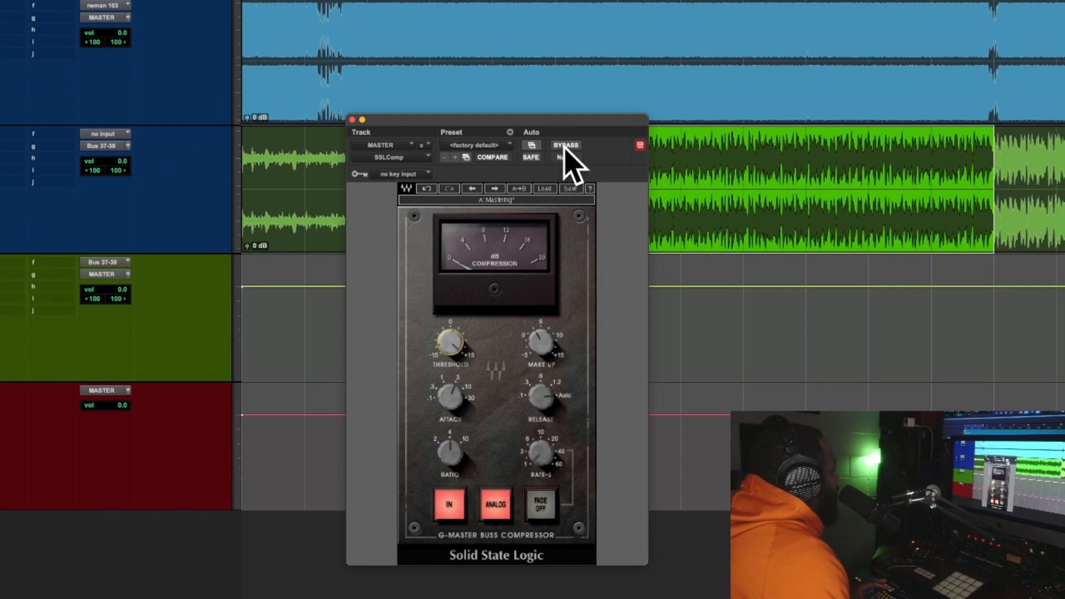
click(563, 145)
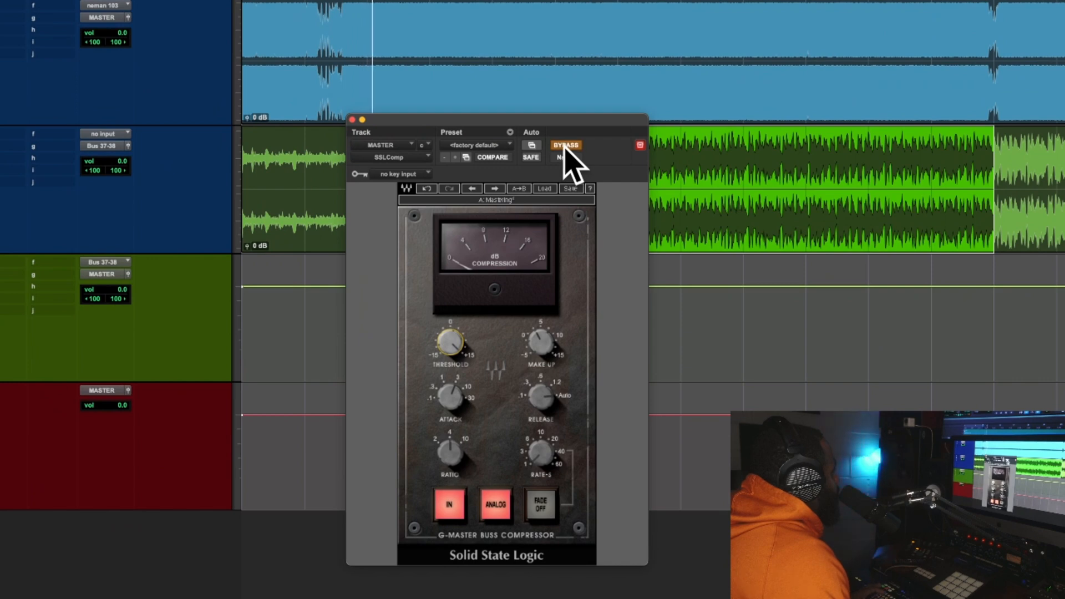
click(564, 145)
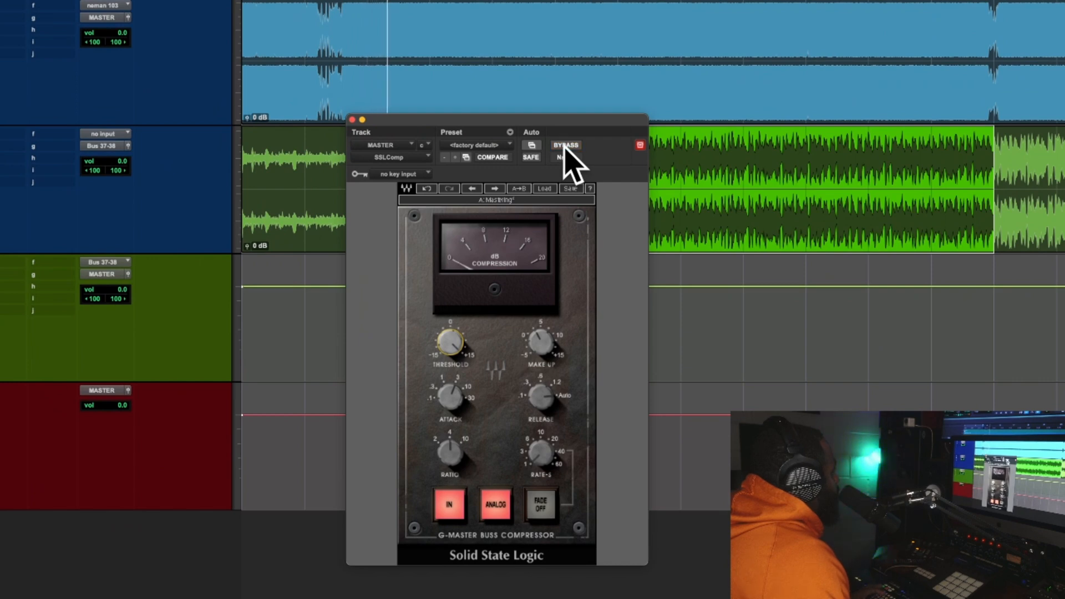
click(564, 146)
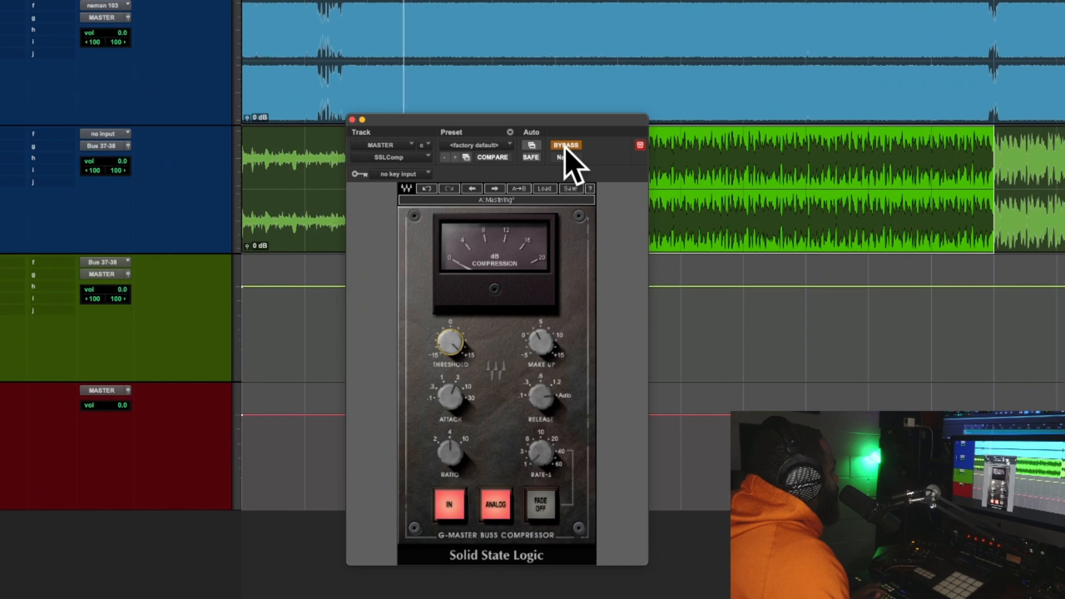
click(564, 146)
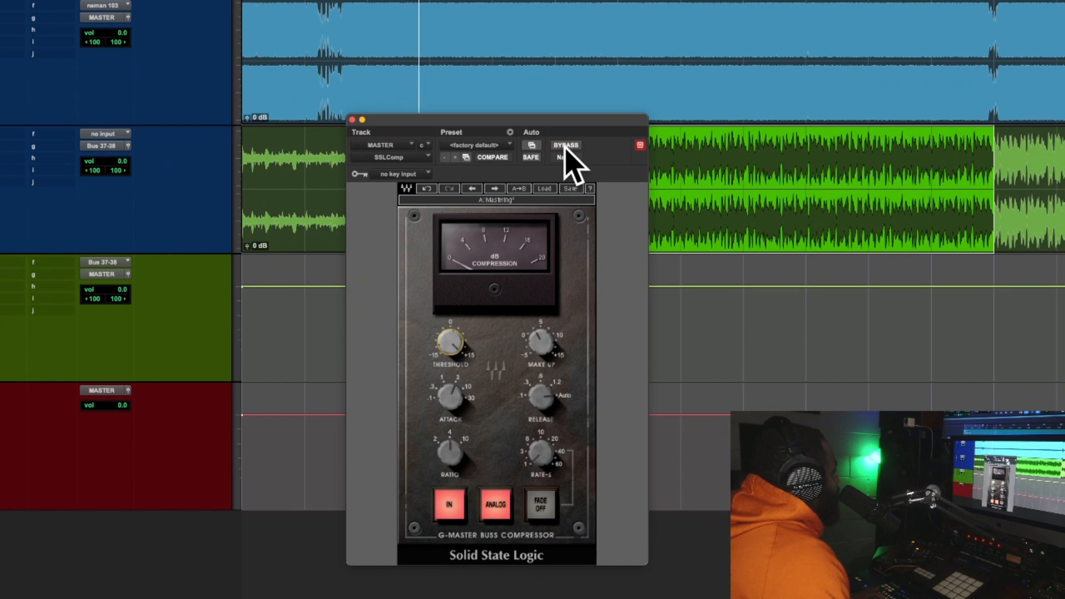
key(space)
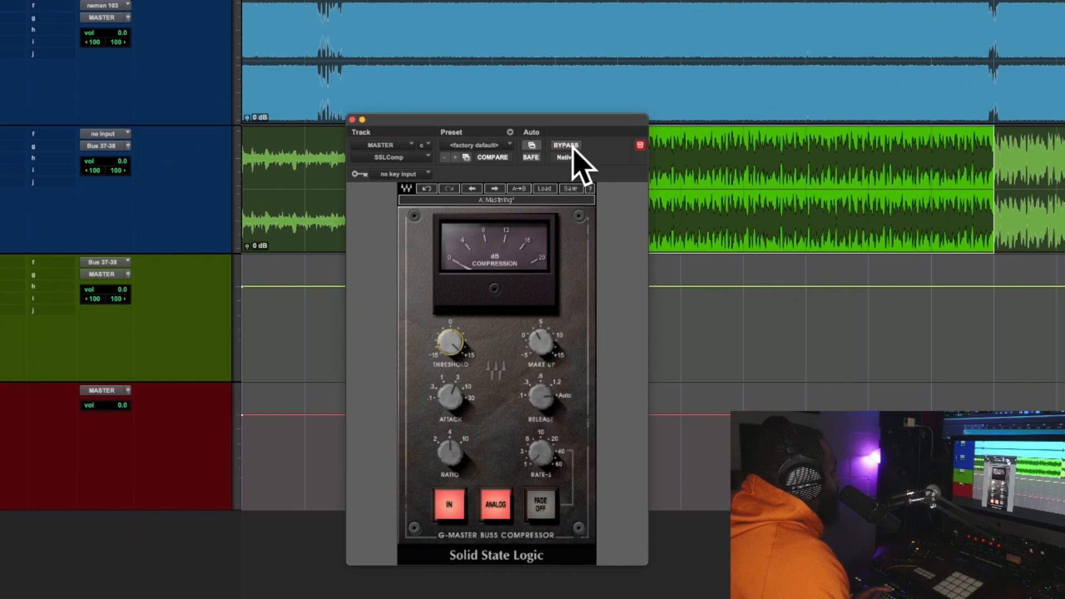
Fine-tune the SSL compressor's Threshold while playing the selected section
mouse_move(449, 348)
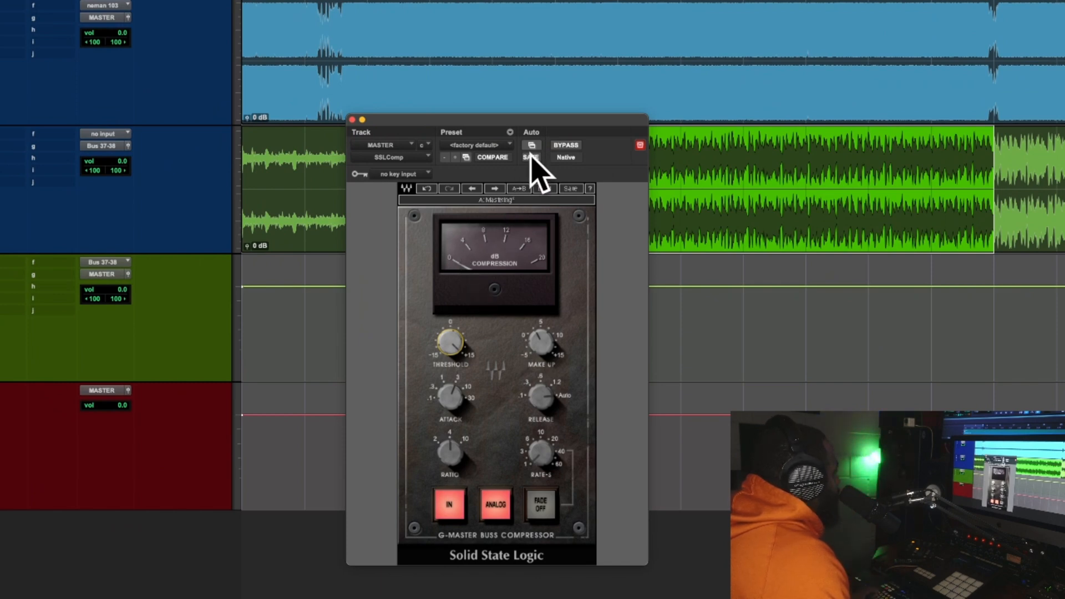
drag(444, 344, 444, 347)
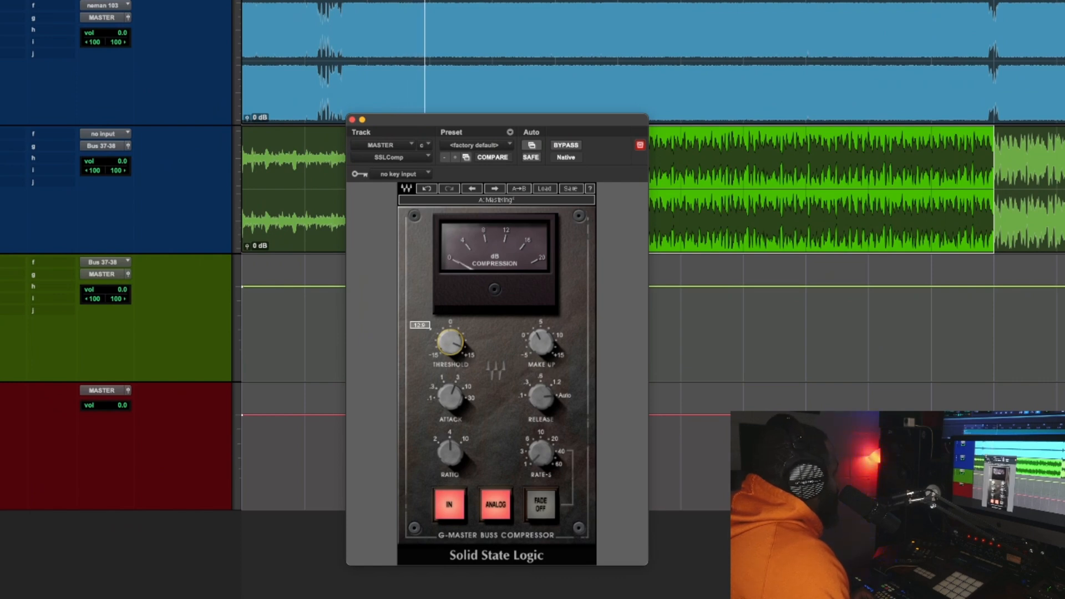
drag(443, 351, 444, 353)
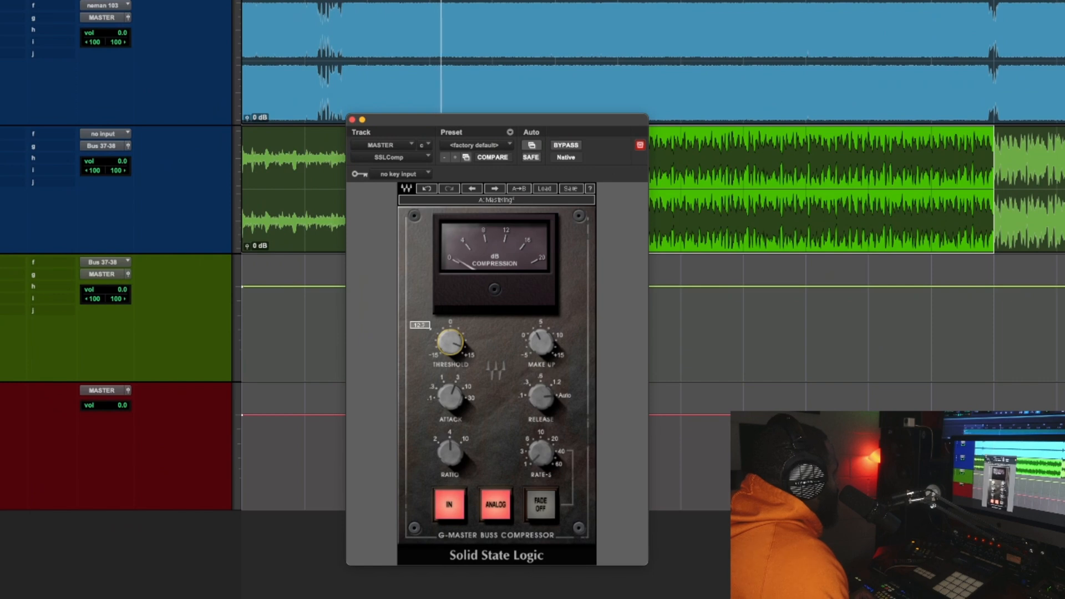
drag(450, 343, 450, 333)
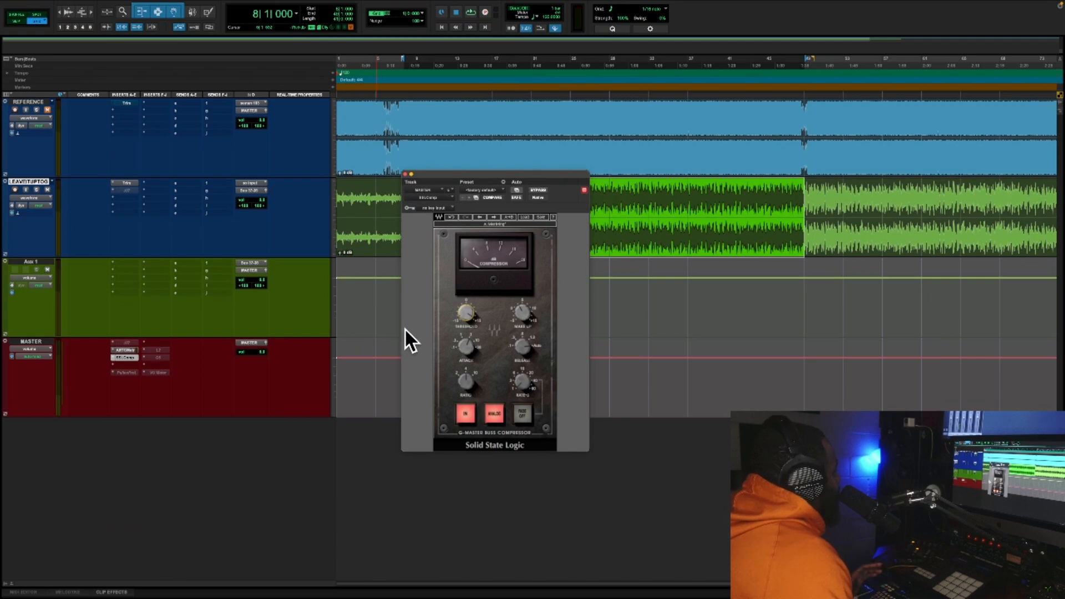
Activate and open the UAD Pultec-Pro Legacy insert on the MASTER track, and reposition its window slightly
right_click(129, 366)
click(131, 371)
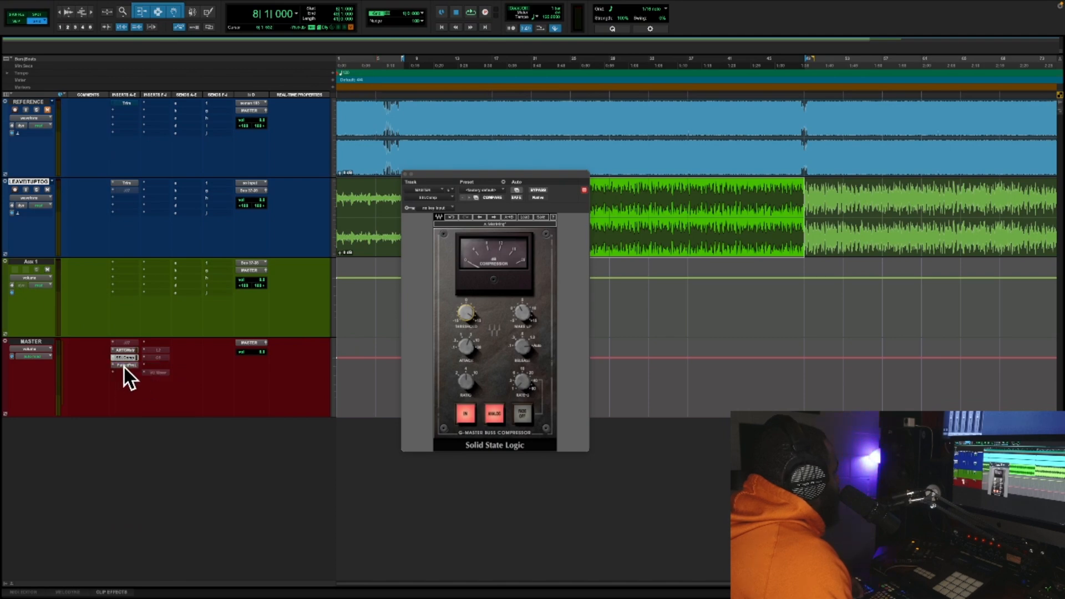
click(124, 366)
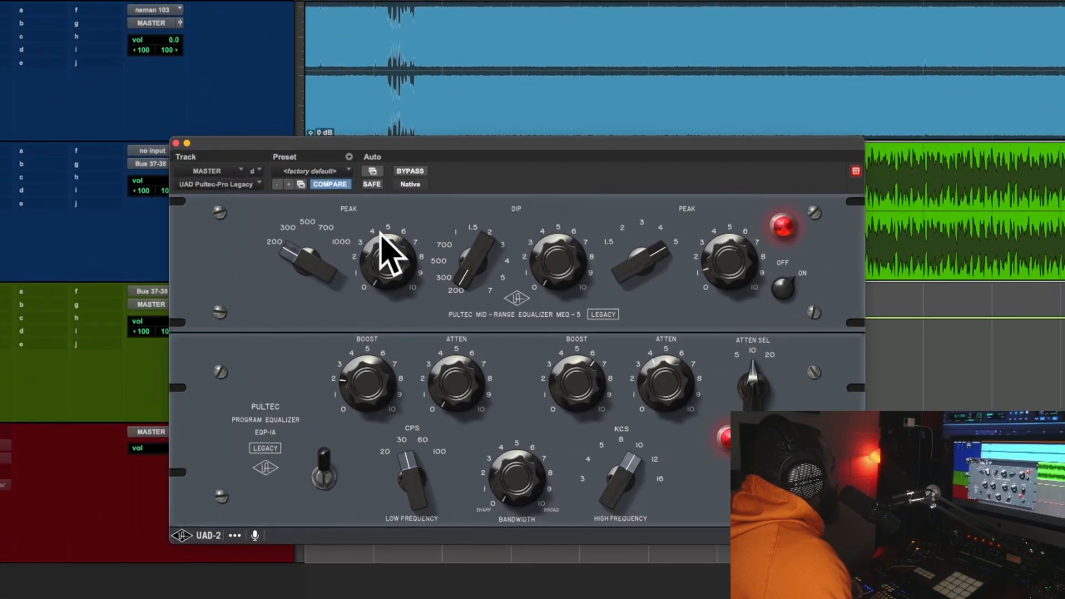
drag(397, 157, 367, 148)
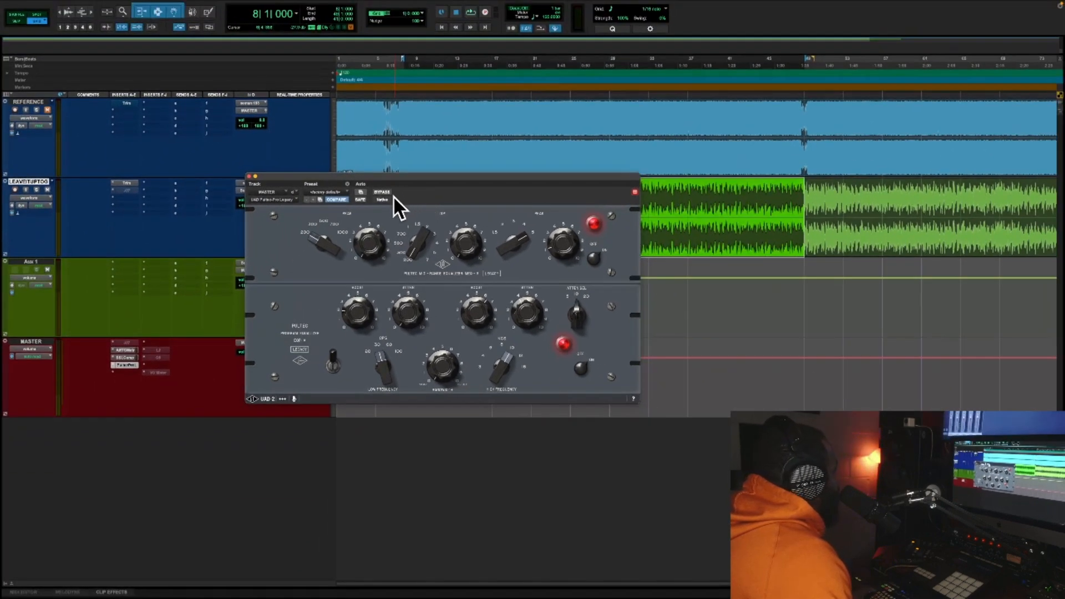
Reset the Pultec-Pro equalizer to its factory default preset while the selected section plays
key(space)
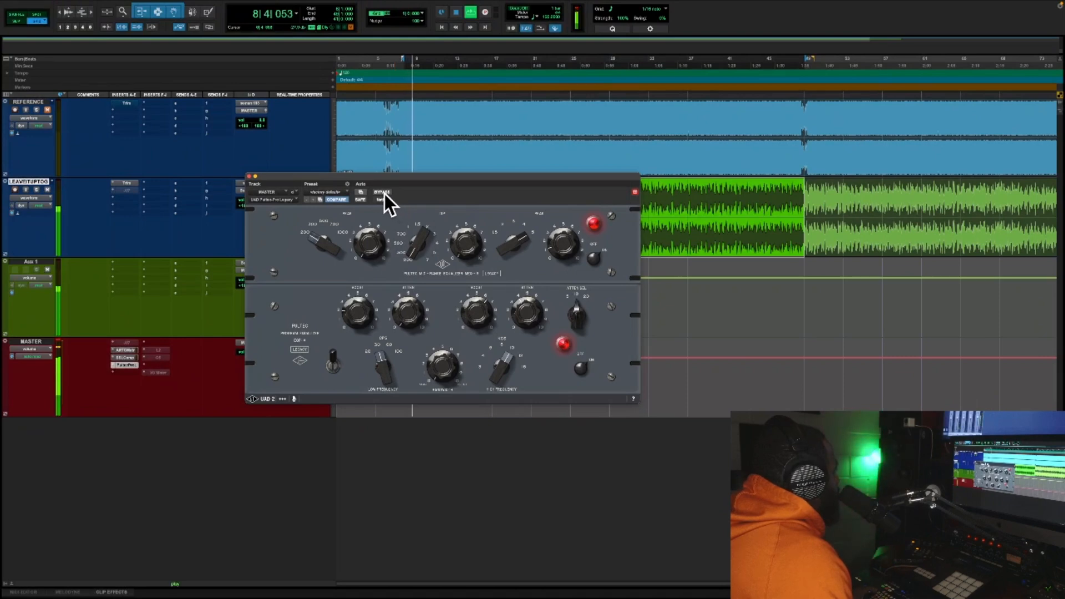
click(330, 193)
click(330, 192)
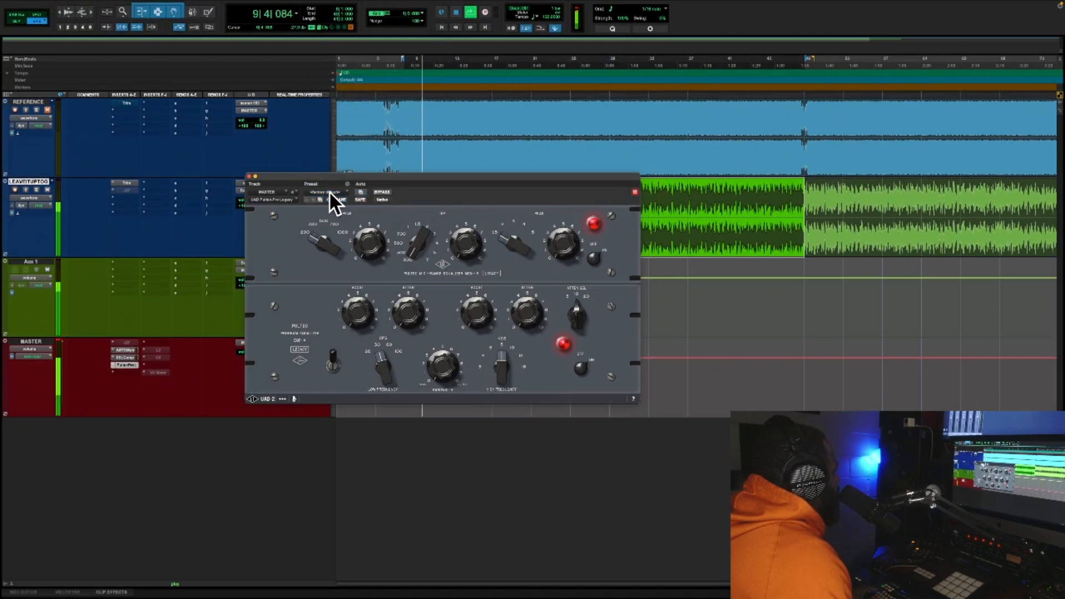
Compare the mix with the Pultec-Pro equalizer bypassed and active, and stop playback
click(382, 191)
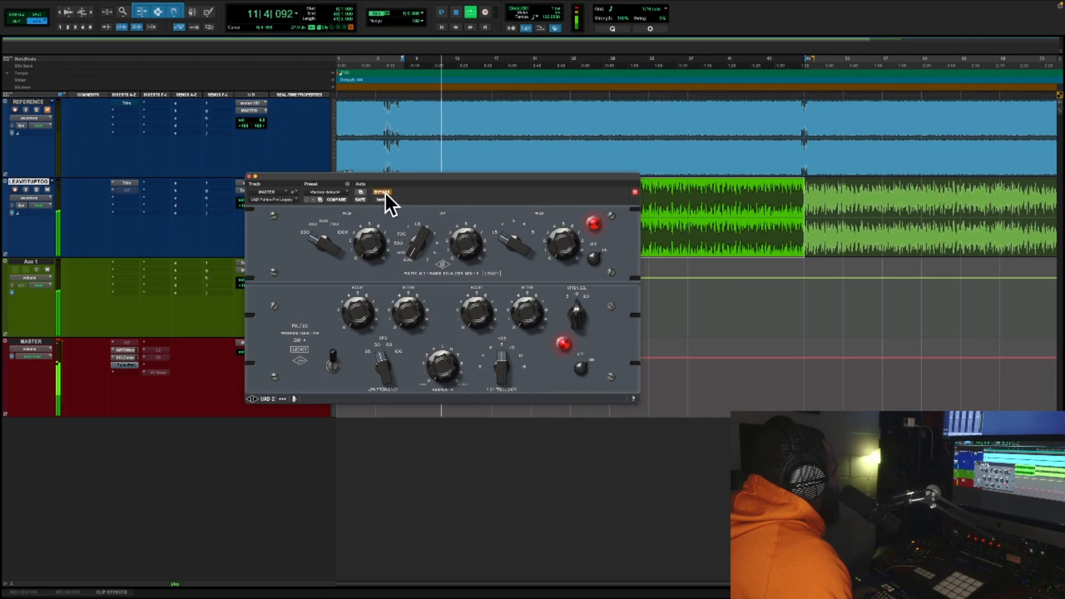
click(383, 192)
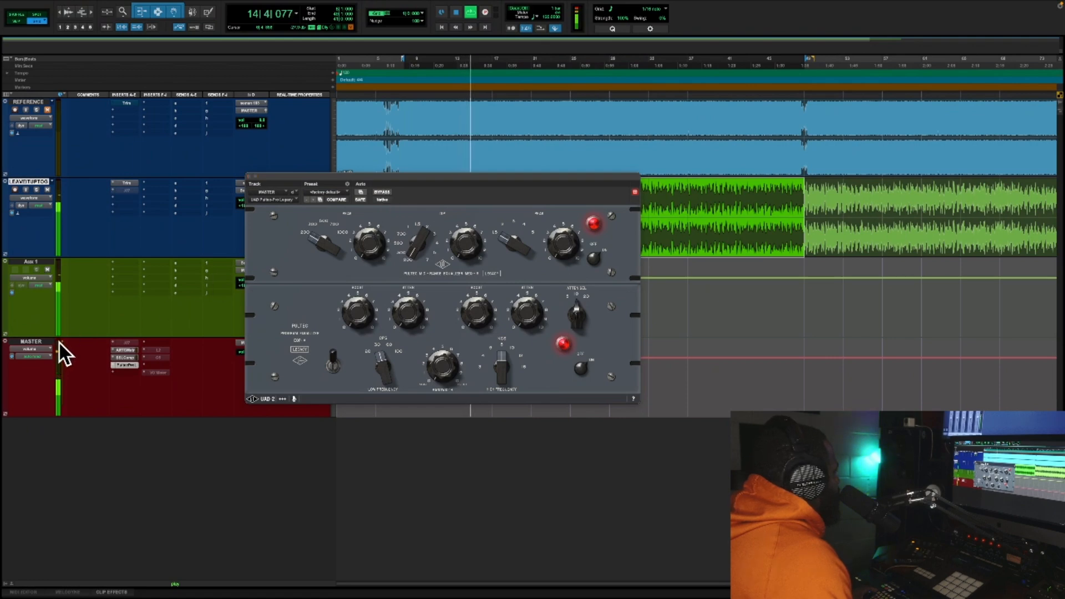
click(381, 192)
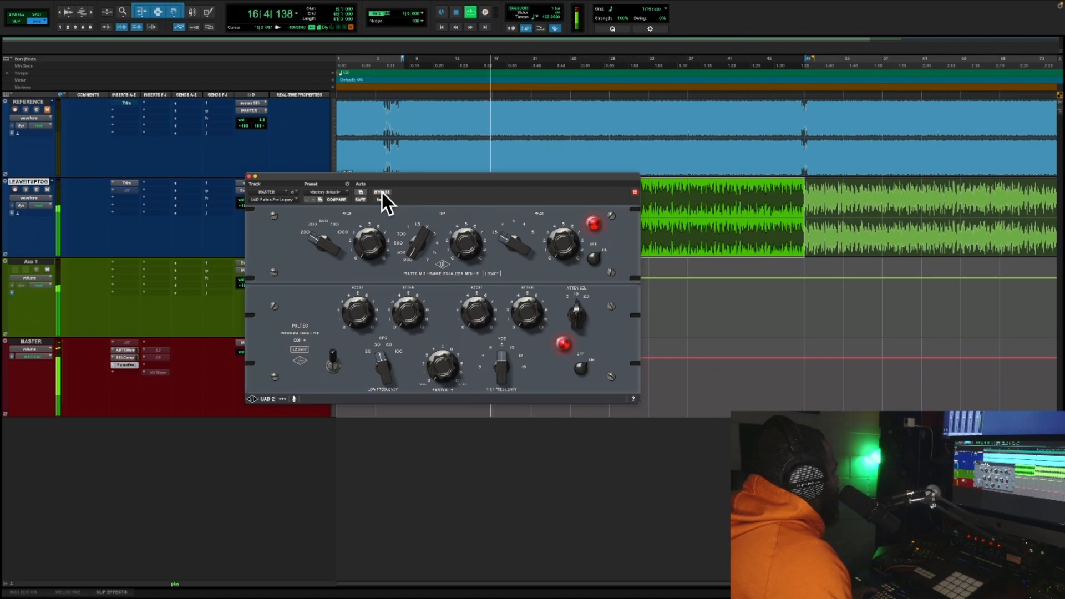
click(382, 192)
key(space)
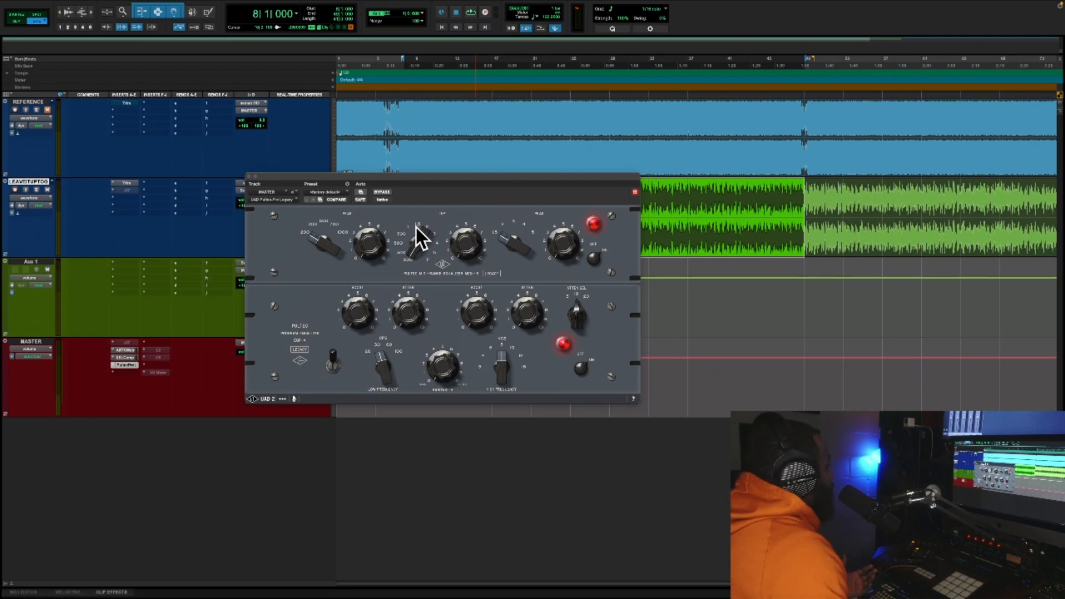
Reposition the Pultec-Pro window and raise its low-frequency Boost slightly while playing the selected section, stopping playback when done
drag(440, 176, 504, 235)
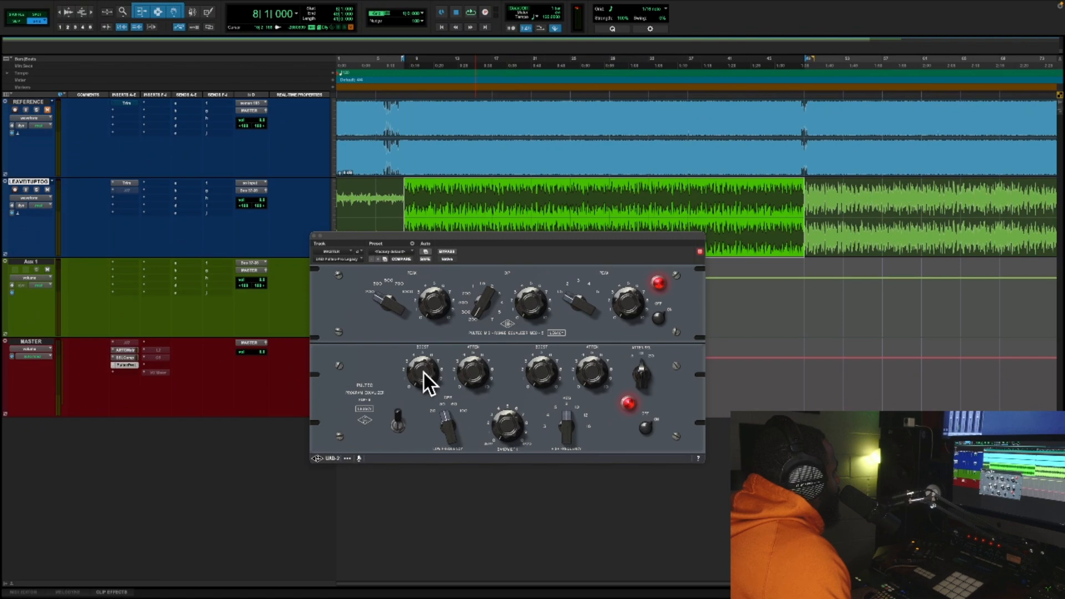
key(space)
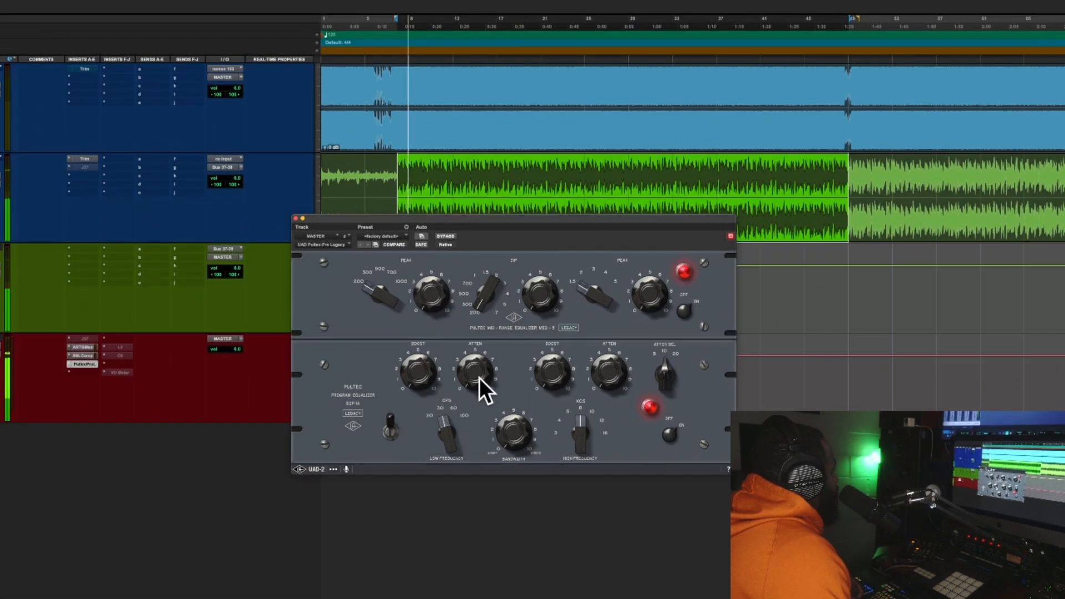
drag(415, 373, 411, 347)
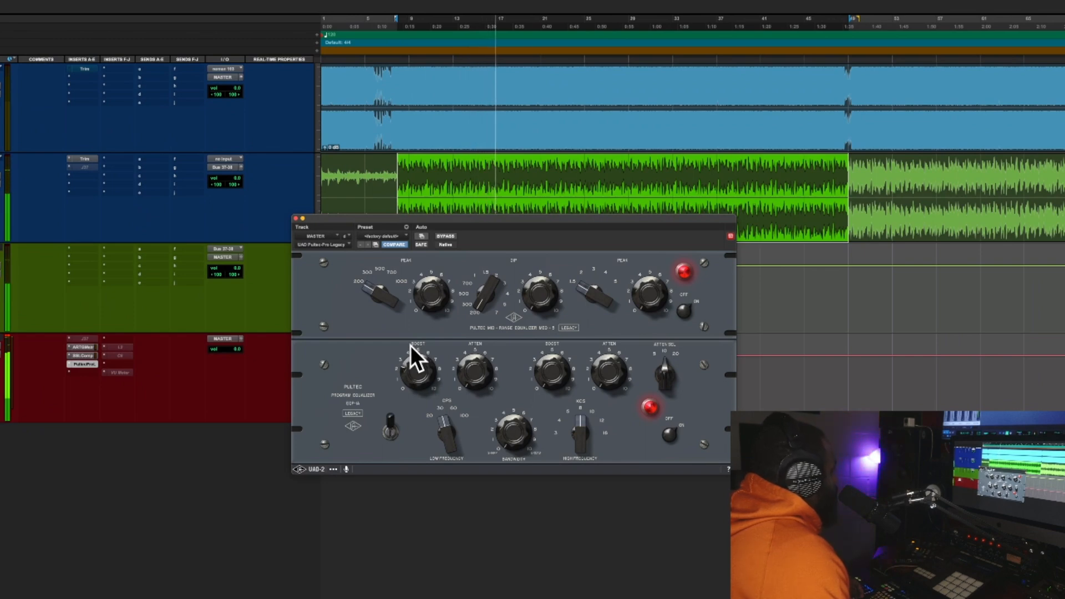
key(space)
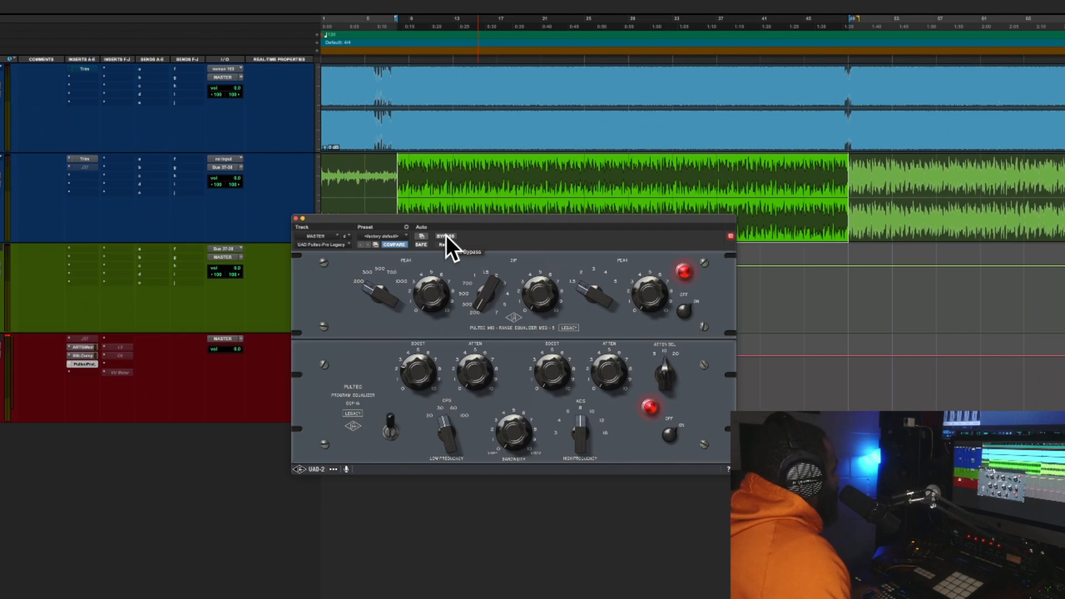
Compare the low-frequency boost with the Pultec-Pro bypassed and active while the selected section plays
click(446, 236)
key(space)
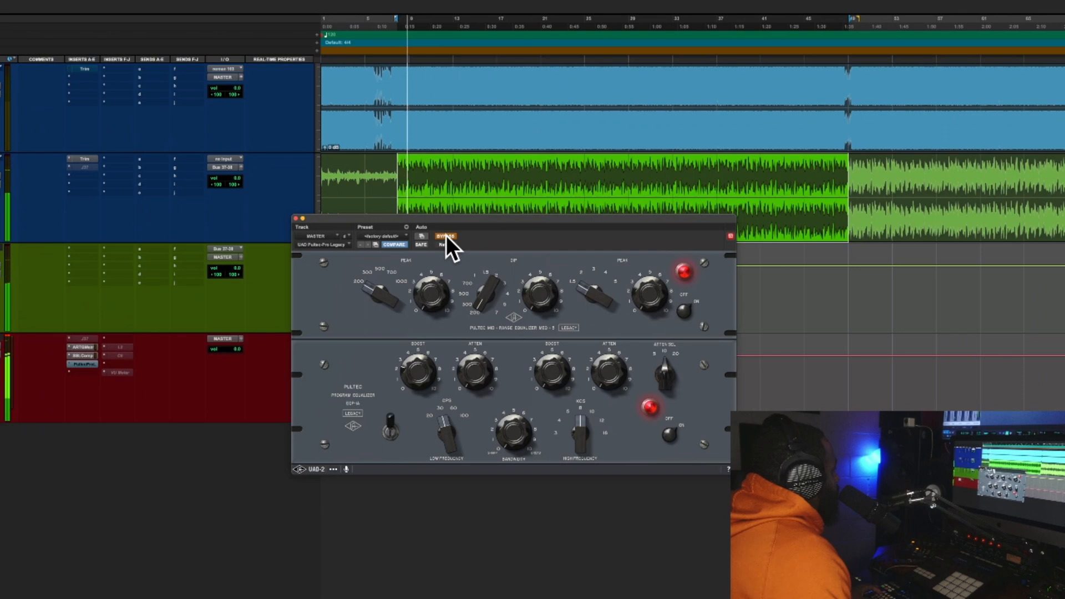
click(446, 235)
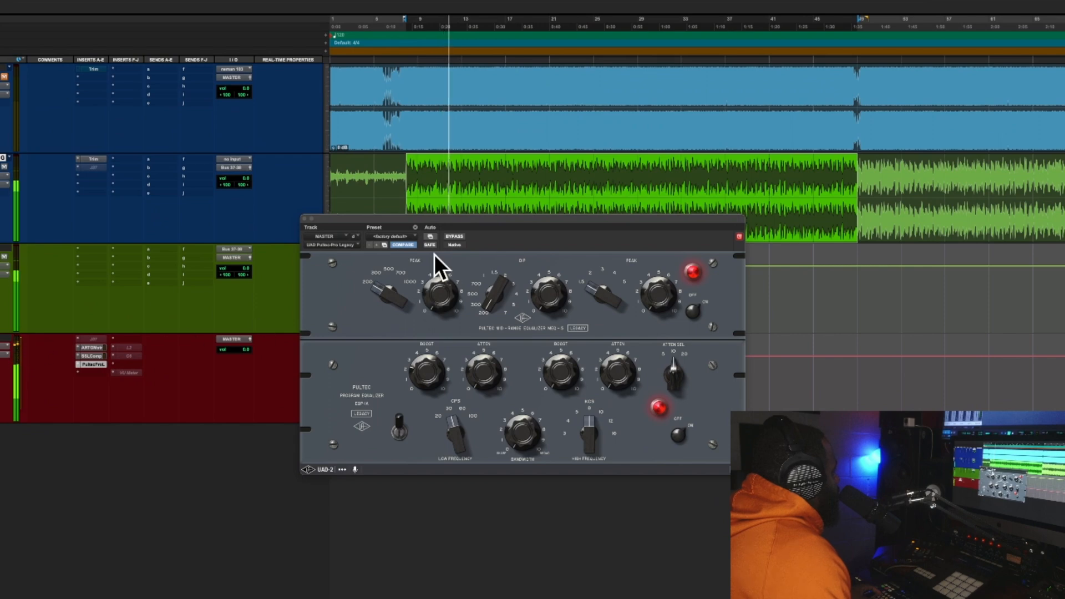
click(458, 235)
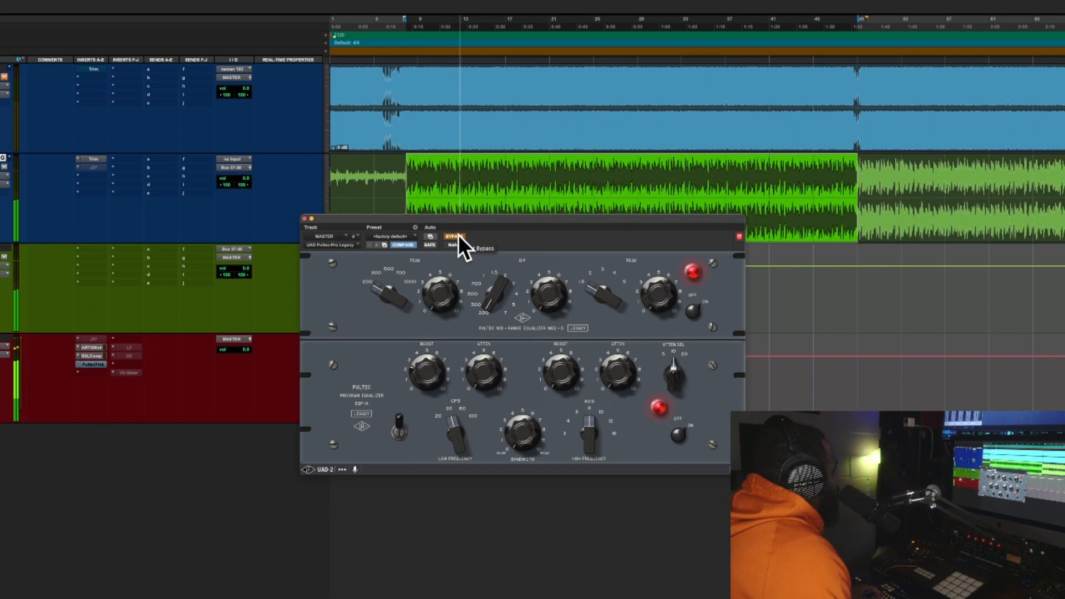
click(458, 235)
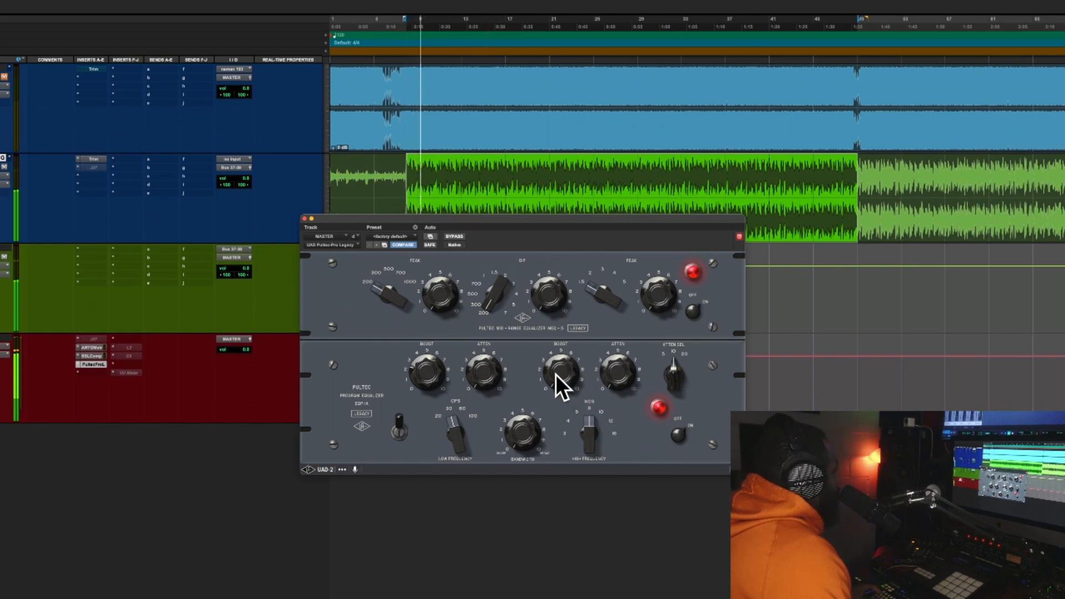
Adjust the Pultec-Pro's high-frequency selector and compare the result with the equalizer bypassed and active
mouse_move(585, 422)
mouse_down()
mouse_move(597, 367)
mouse_move(588, 438)
mouse_move(587, 421)
mouse_up()
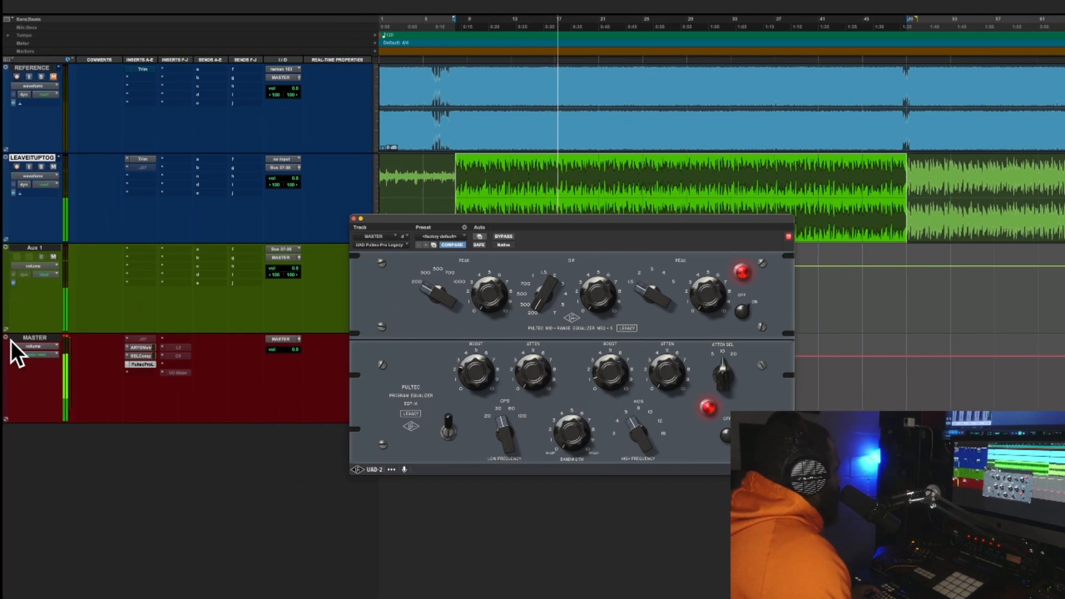
click(510, 237)
click(508, 237)
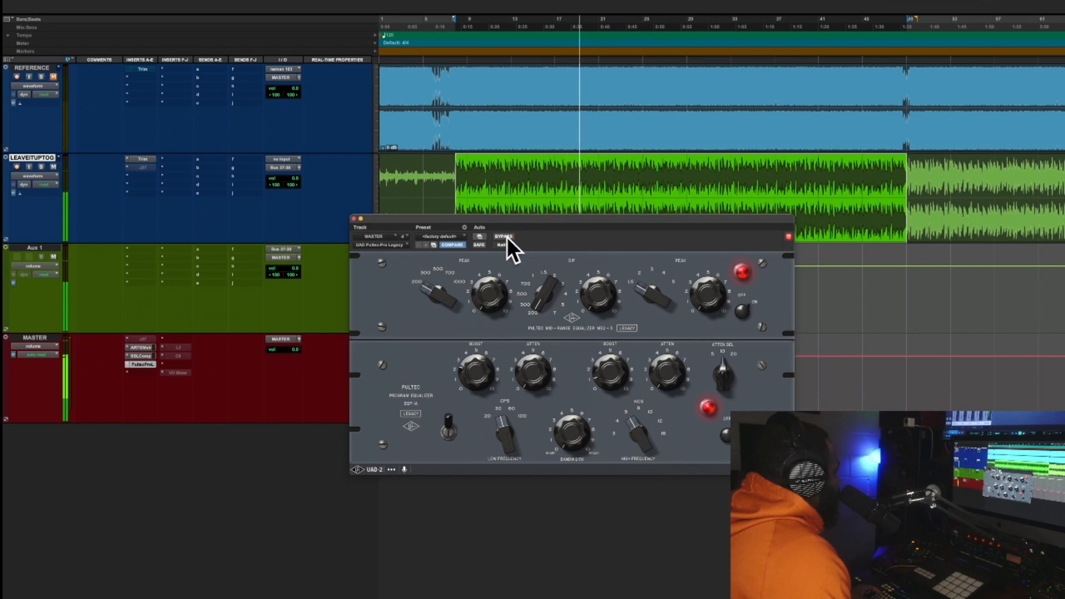
click(507, 238)
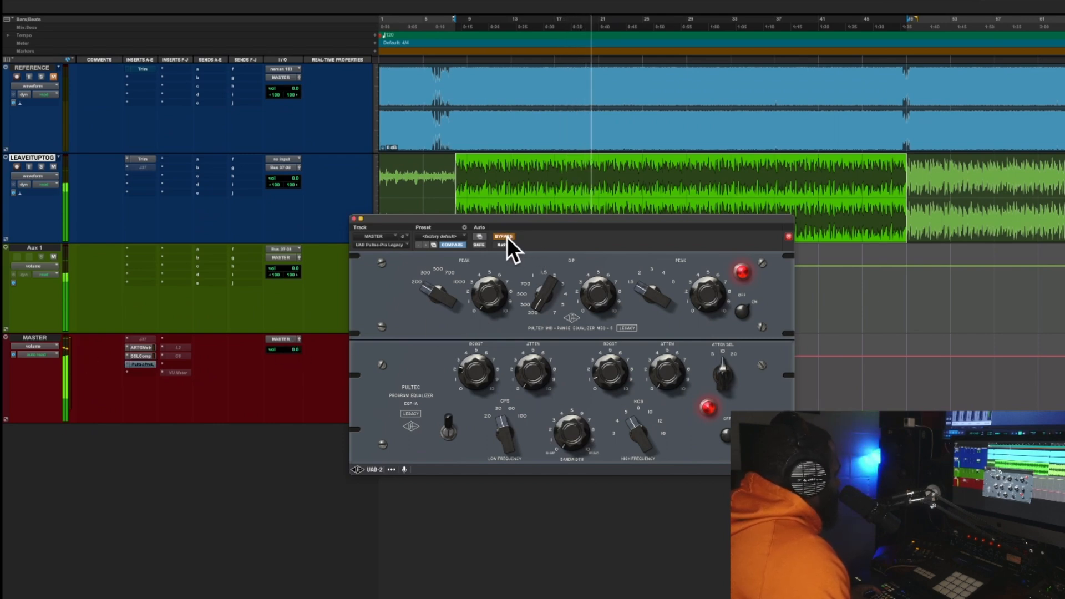
click(506, 237)
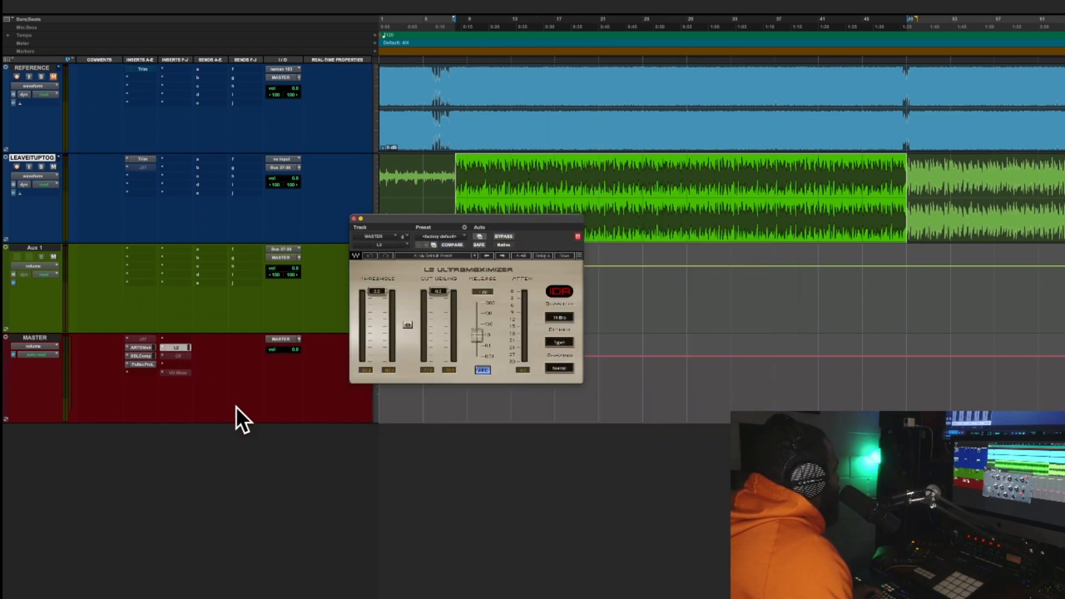
Activate and open the L2 Ultramaximizer on the MASTER track, and lower its linked Threshold and Out Ceiling to about -1.5 during playback
click(176, 347)
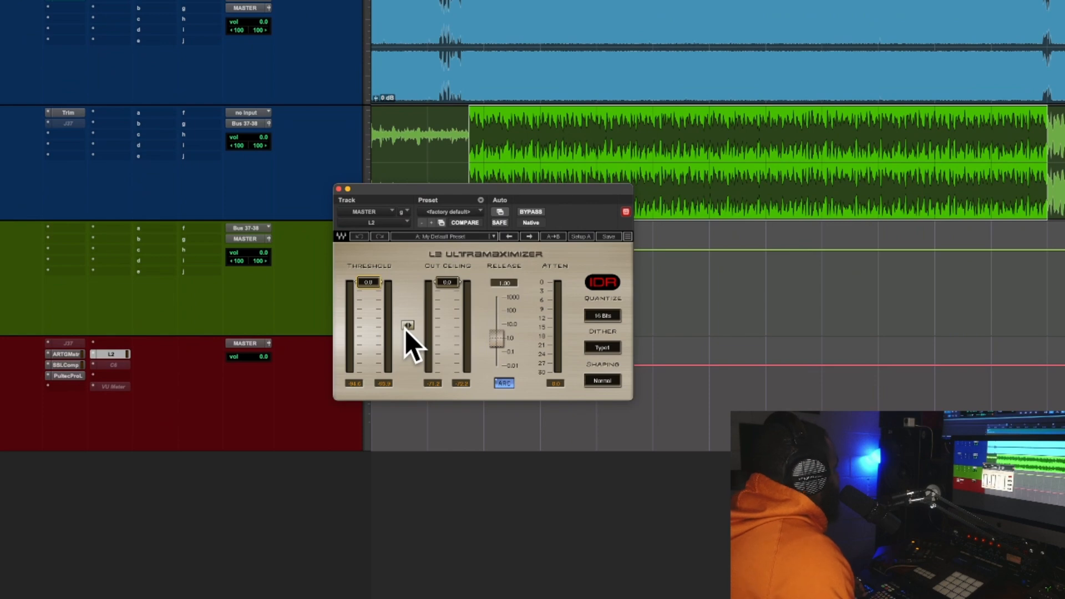
click(407, 326)
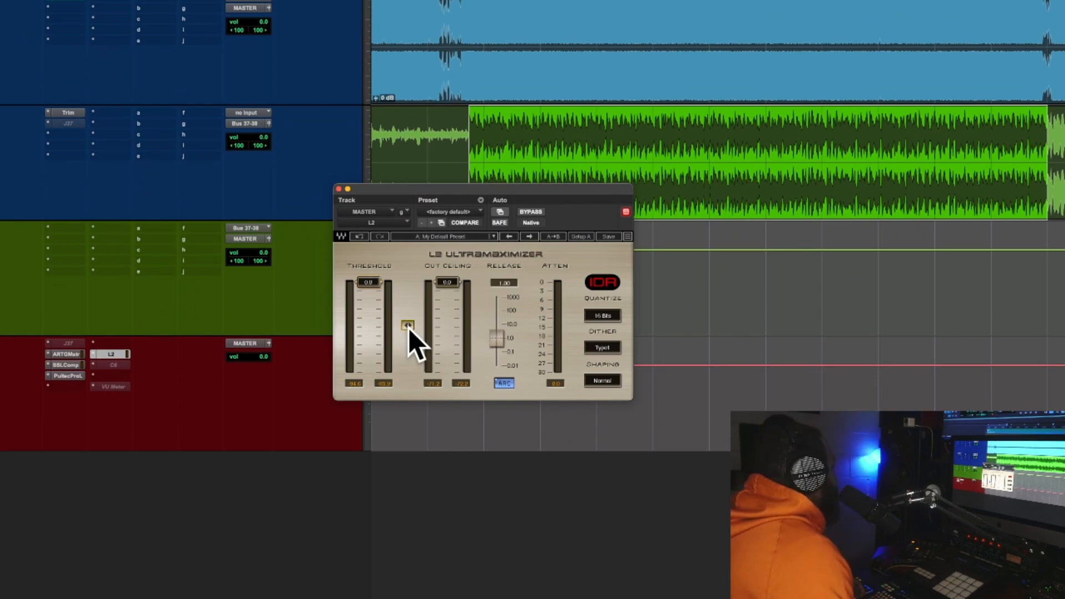
key(space)
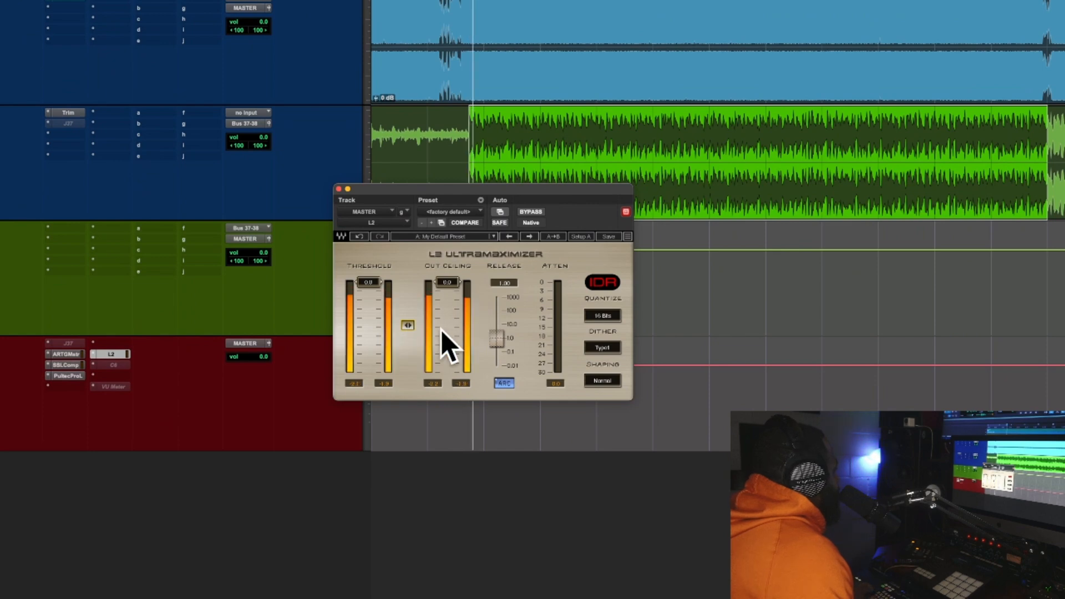
mouse_move(410, 326)
mouse_down()
mouse_move(410, 341)
mouse_move(410, 331)
mouse_up()
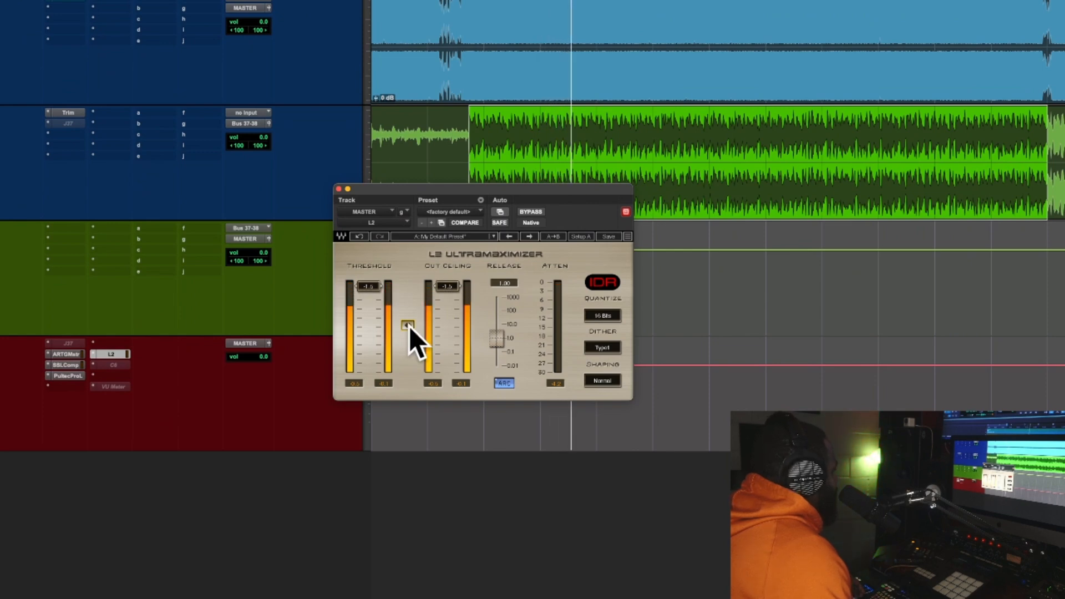
Set the L2's Out Ceiling to -0.1 and its Threshold to -1.5 while the section plays
drag(446, 286, 378, 285)
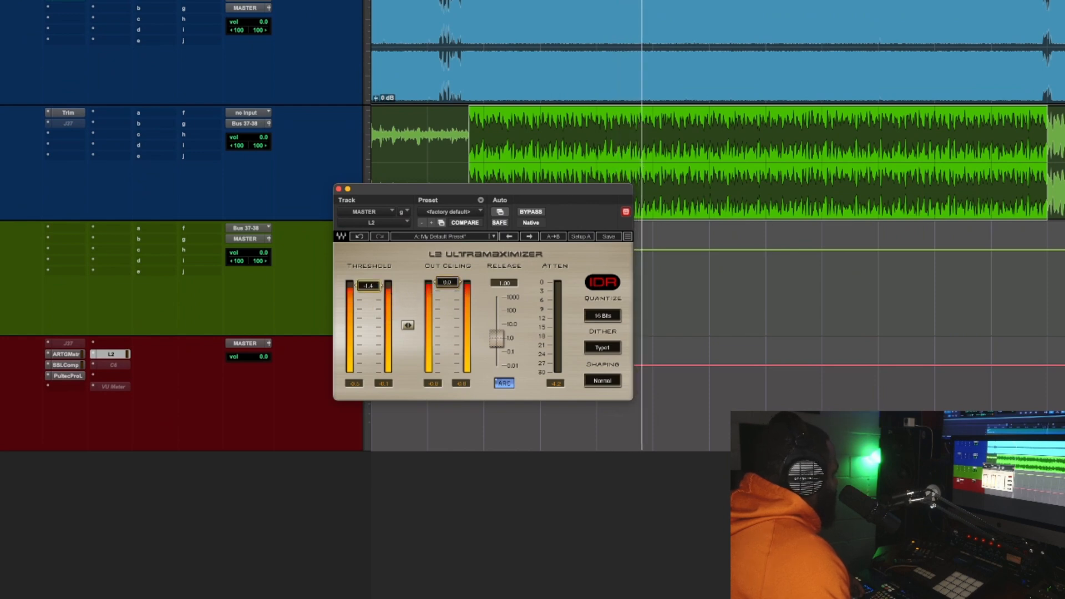
drag(447, 283, 446, 283)
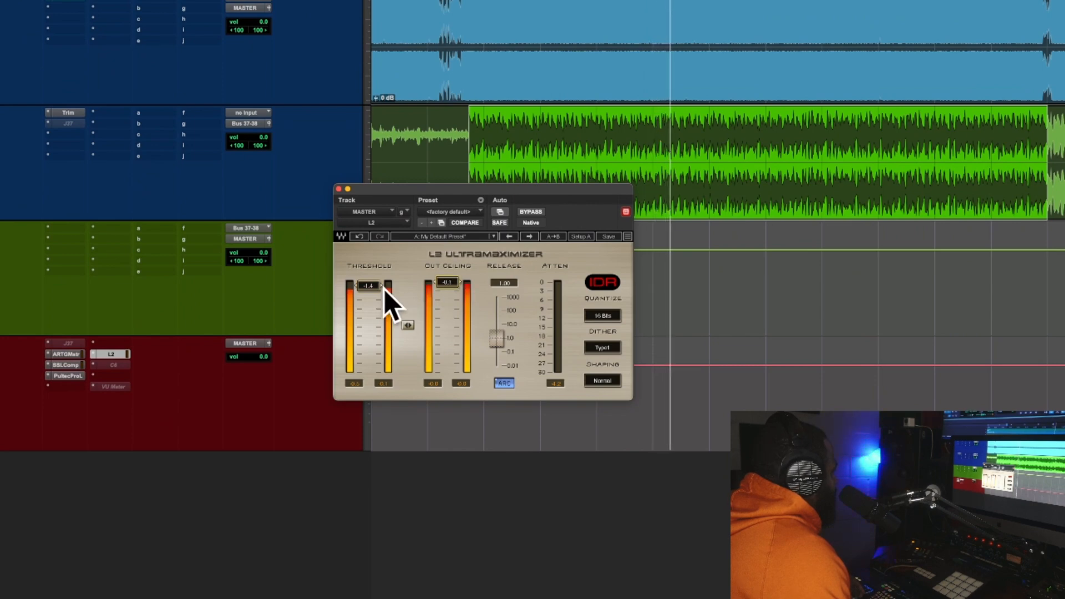
drag(368, 286, 368, 287)
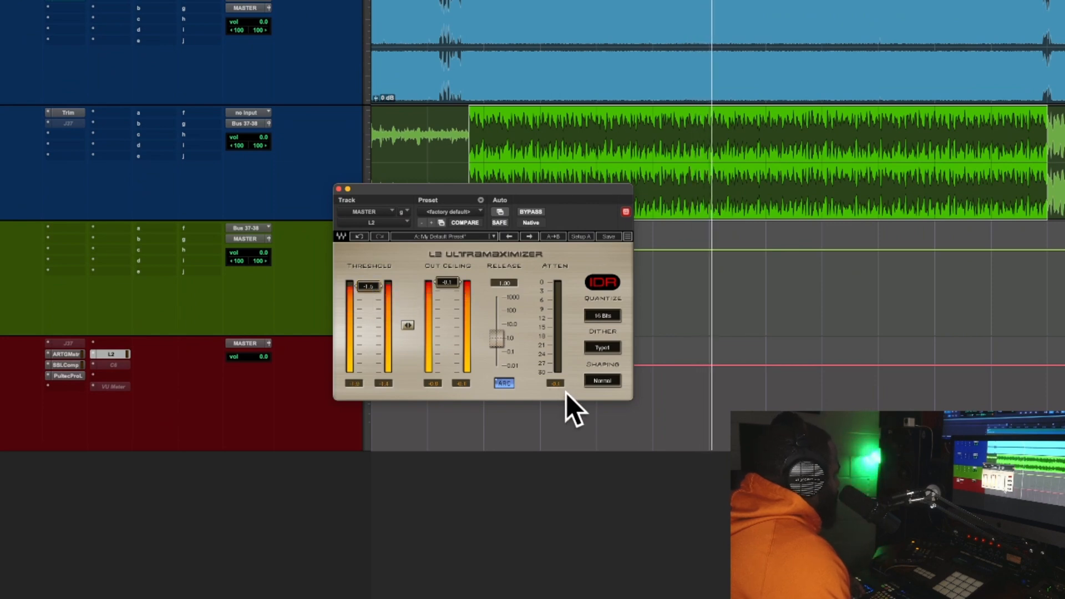
Compare the master with the L2 limiter bypassed and active, leave it active, and stop playback
click(531, 212)
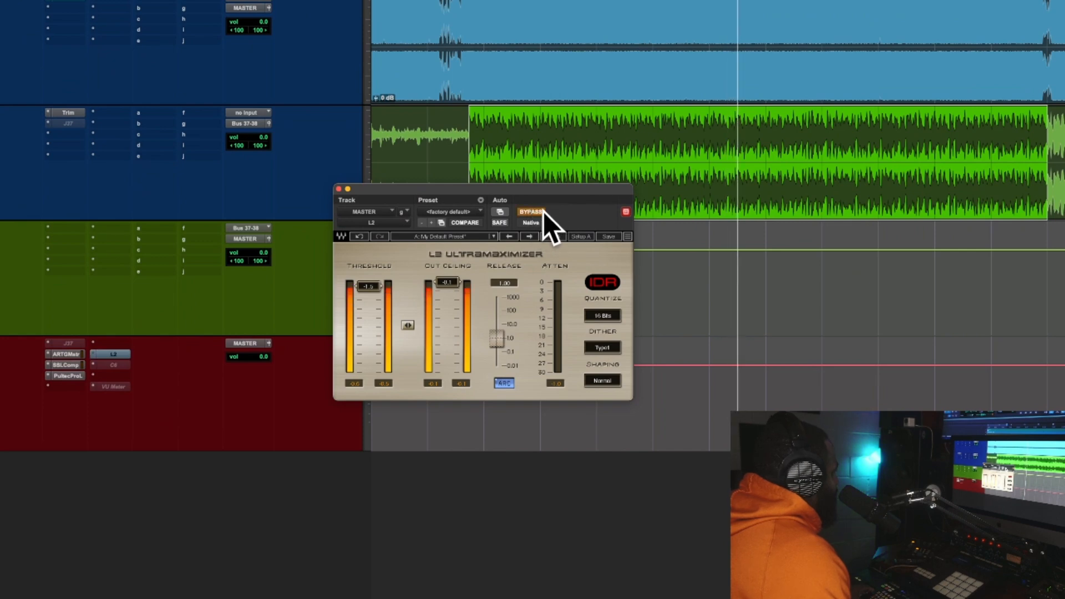
click(536, 213)
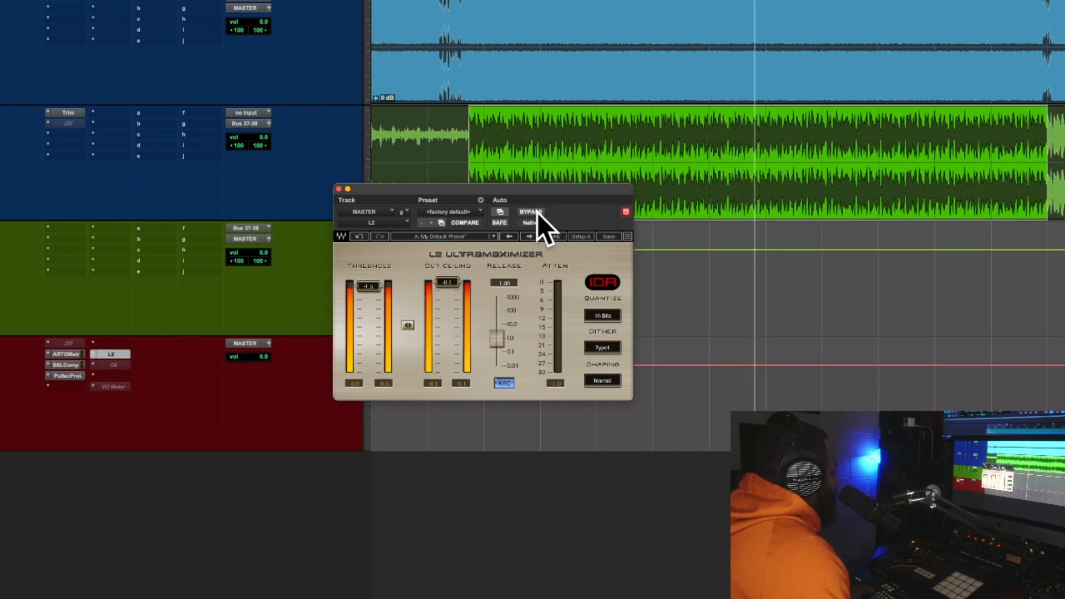
click(537, 212)
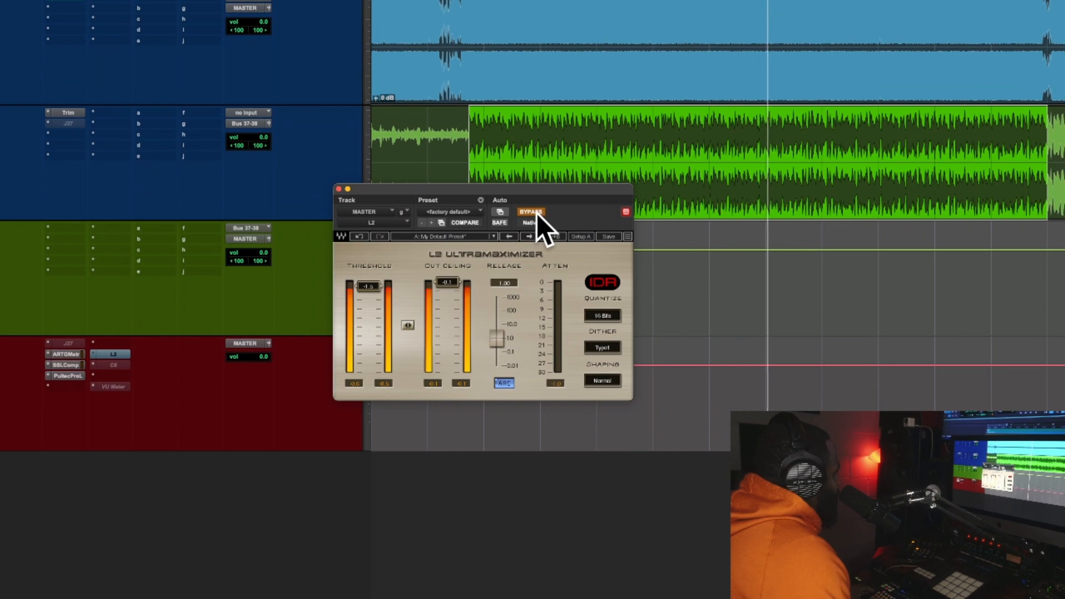
click(536, 212)
click(535, 212)
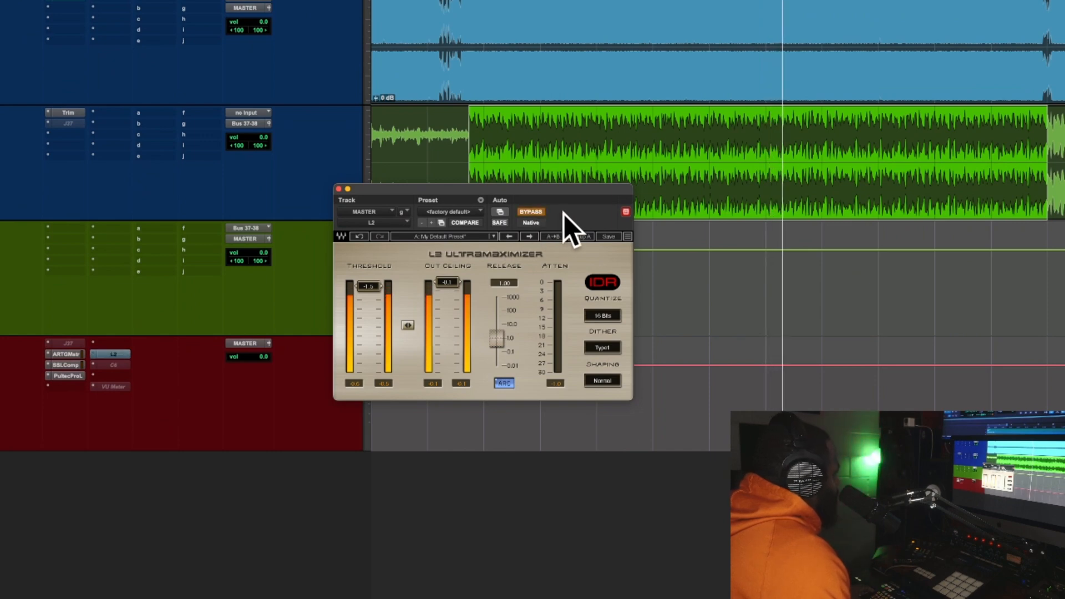
click(536, 212)
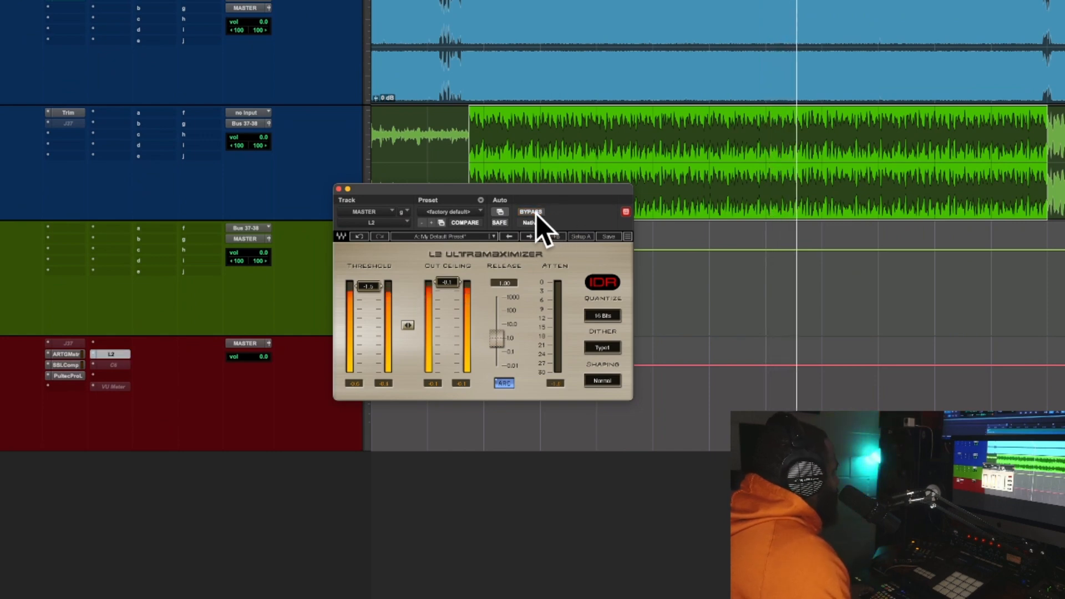
key(space)
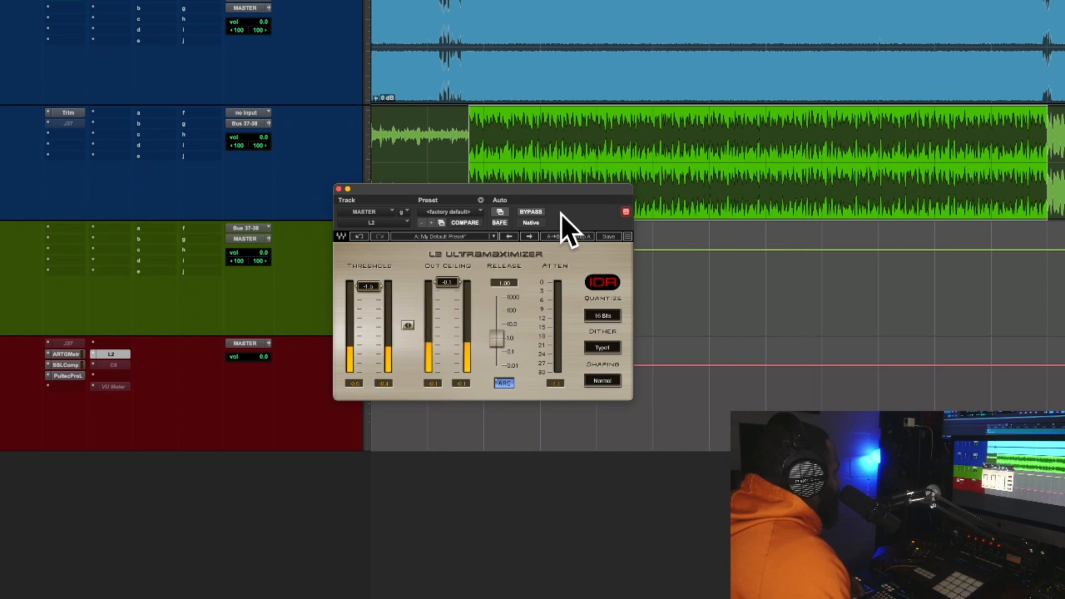